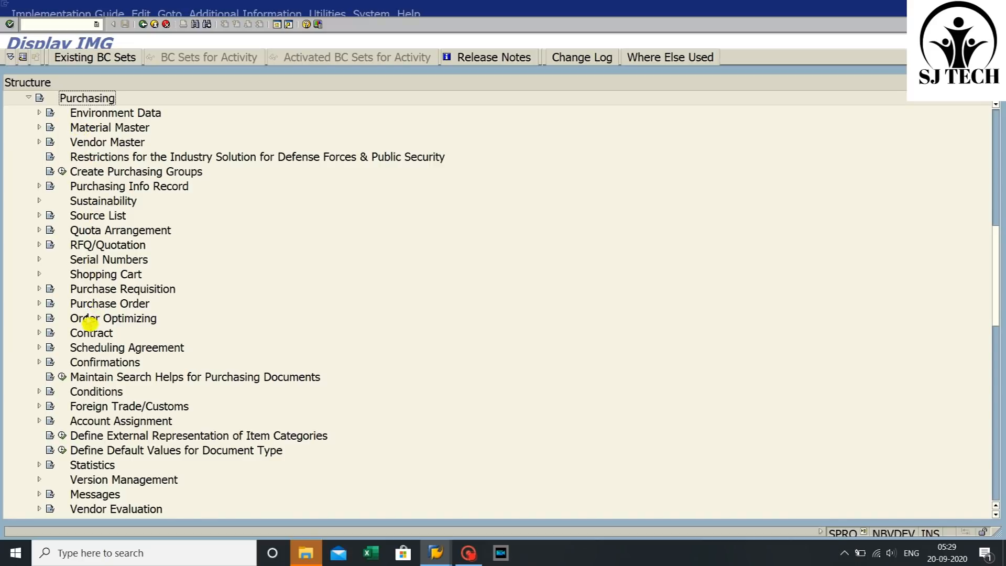
- Open the purchase requisition number range intervals for editing from Purchasing > Purchase Requisition > Define Number Ranges
left_click(86, 295)
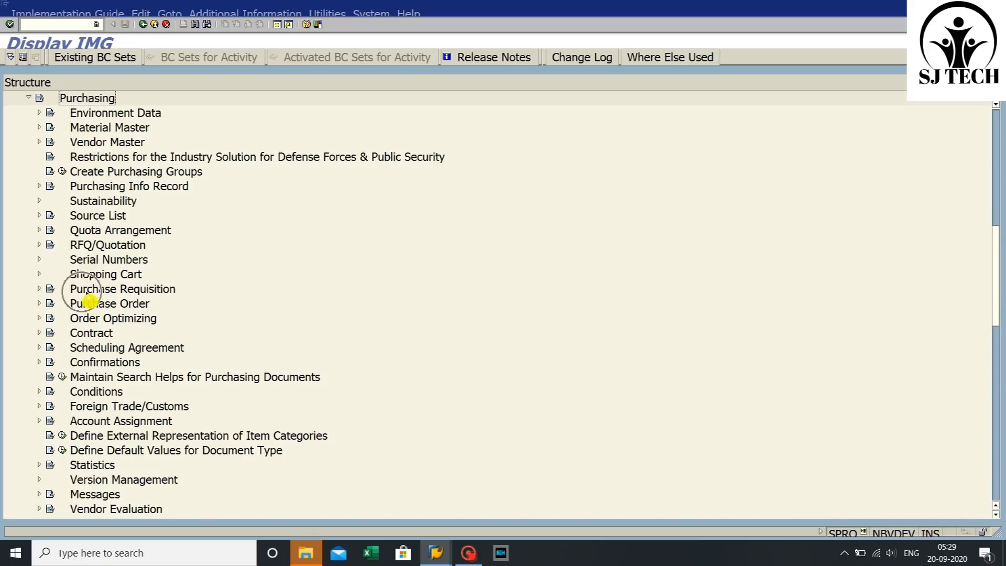
left_click(39, 288)
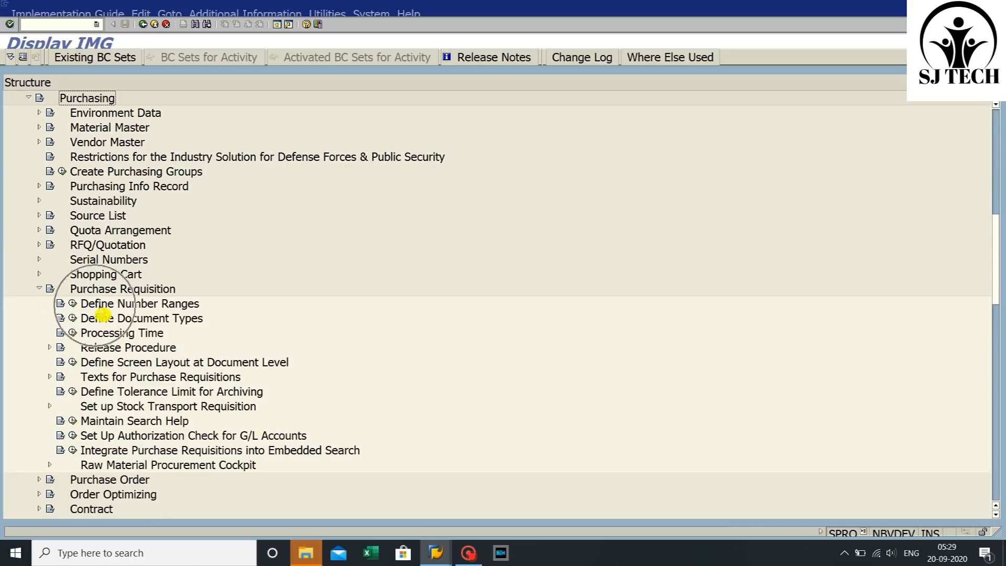
left_click(73, 303)
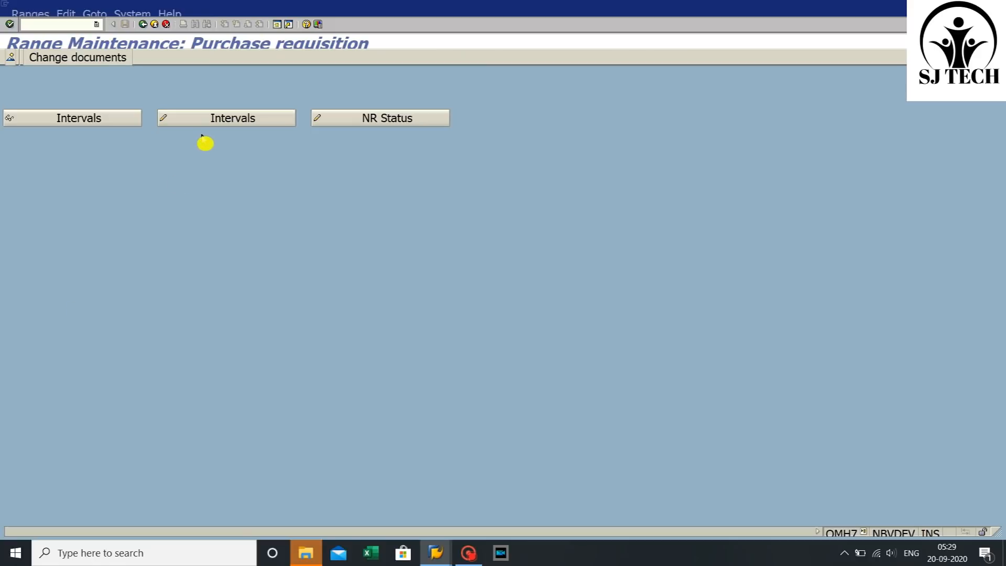
left_click(208, 120)
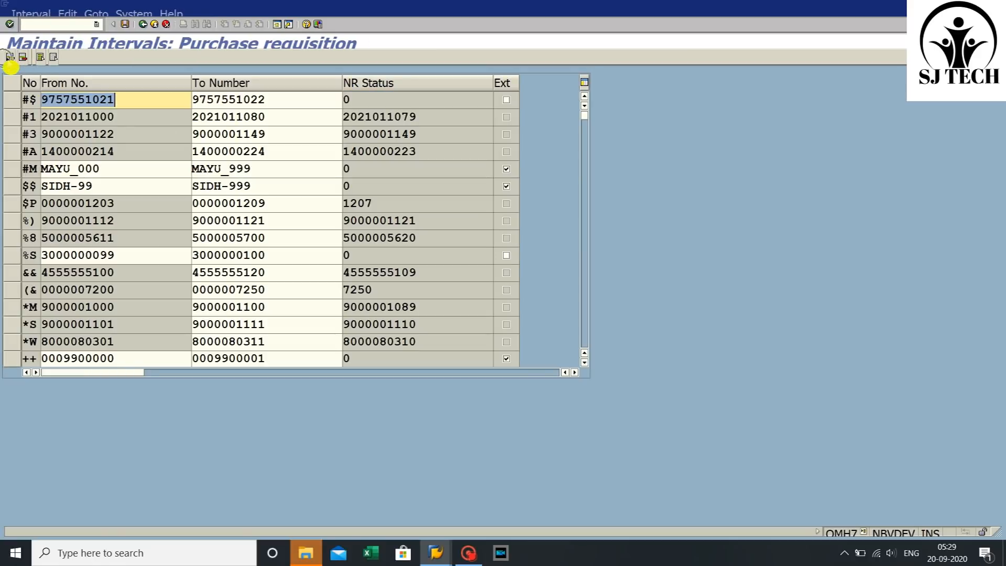
- Insert a new interval .P from SSSS123455 to SSSS999999 with external assignment enabled
left_click(10, 57)
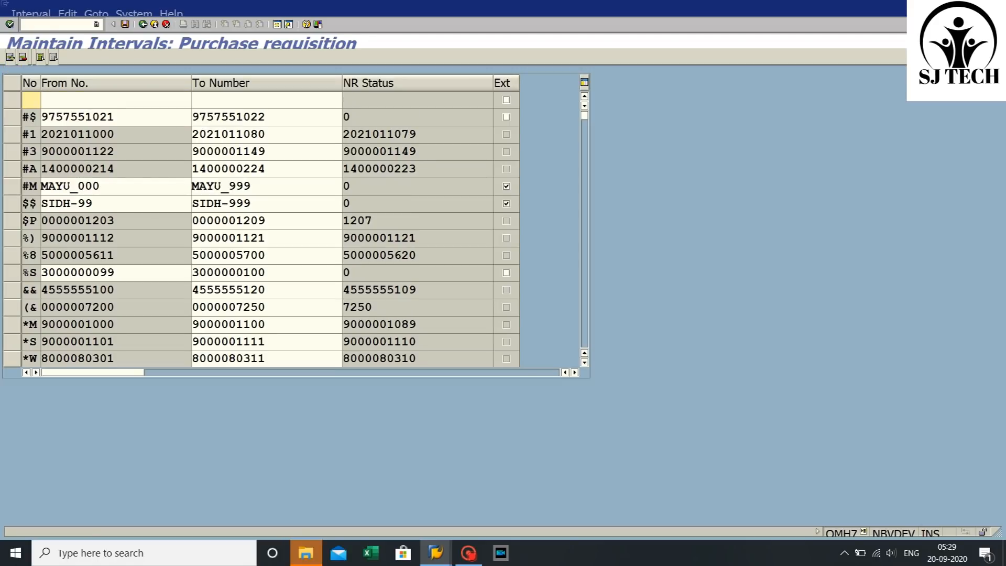
type(".P")
key("Tab")
type("s")
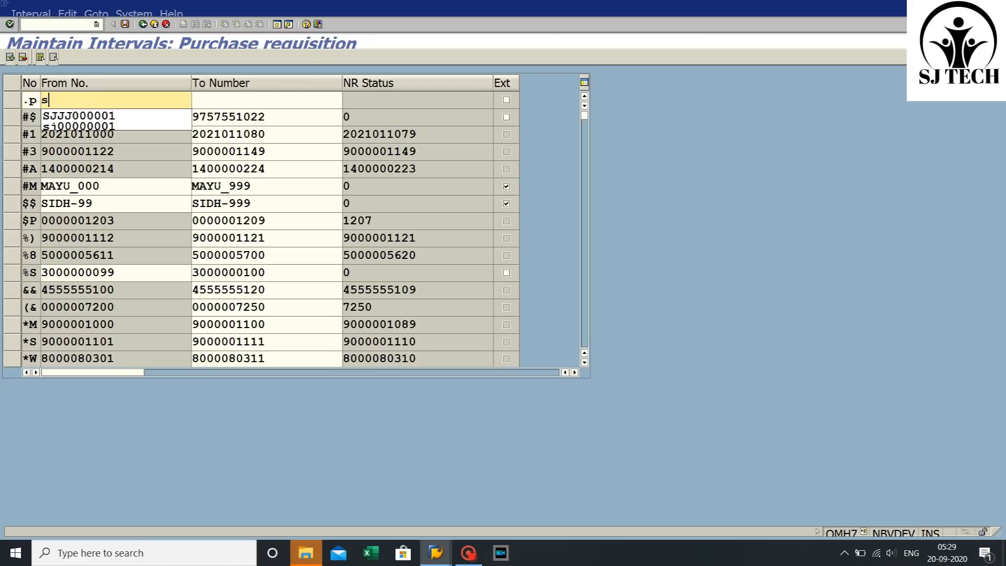
type("sss")
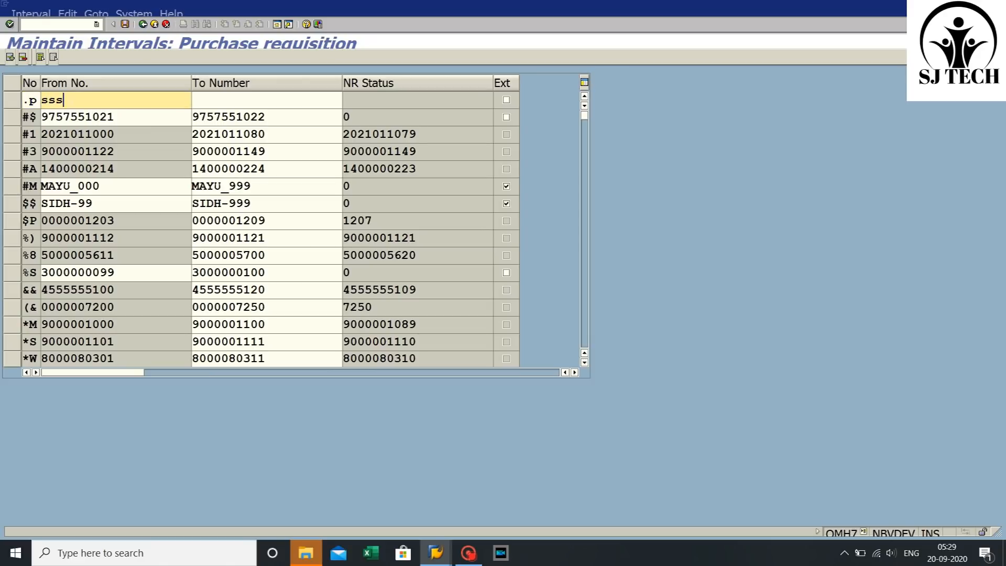
type("123455")
key("Tab")
type("sssss")
key("BackSpace")
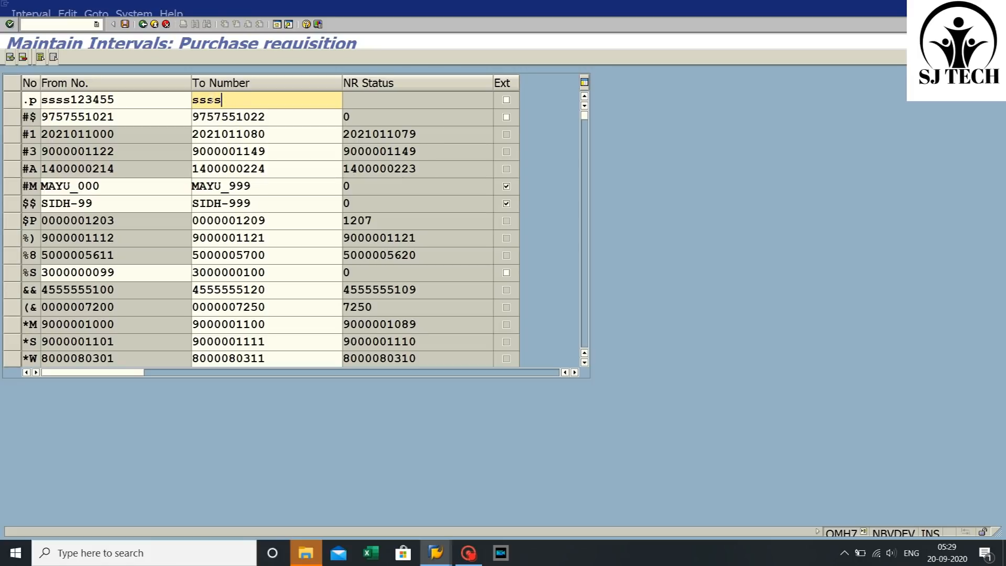
type("999999")
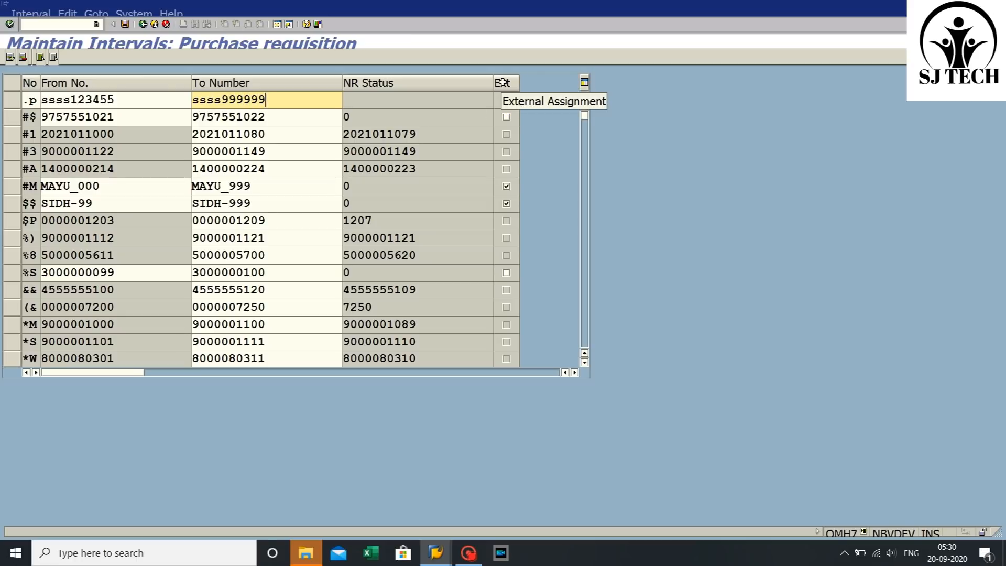
left_click(508, 100)
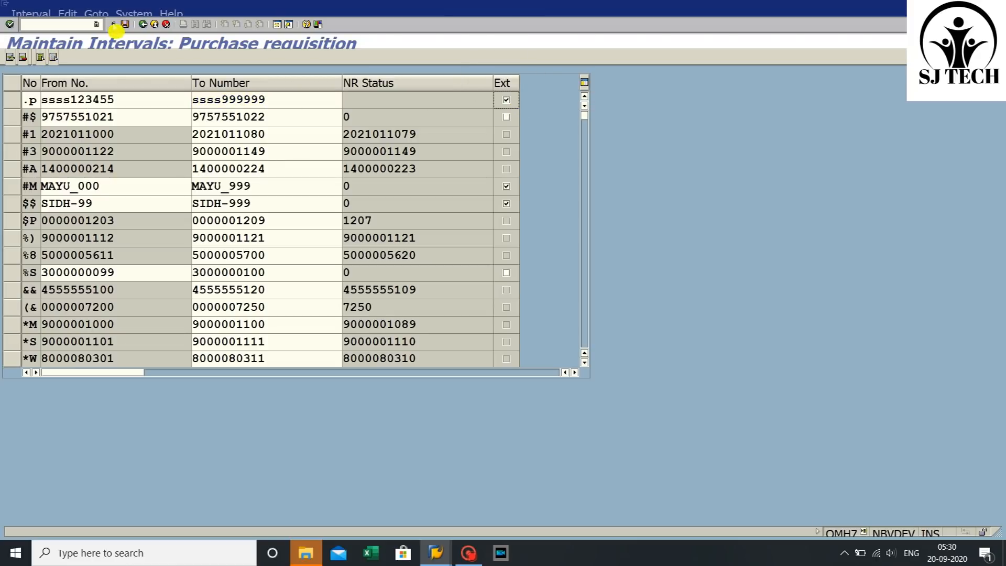
- Save the new number range interval, acknowledge the transport notice, and exit back out of the implementation guide
left_click(125, 25)
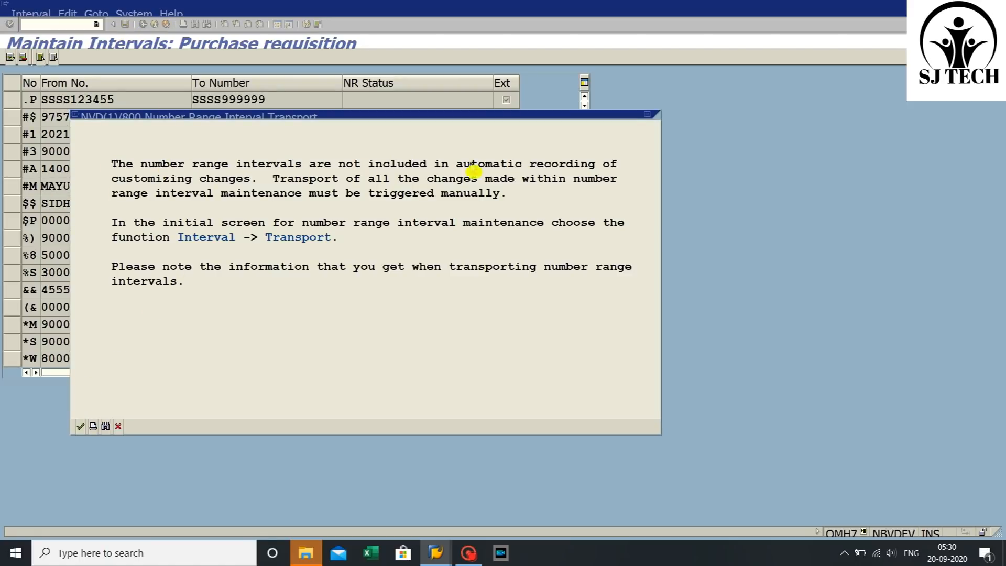
left_click(82, 428)
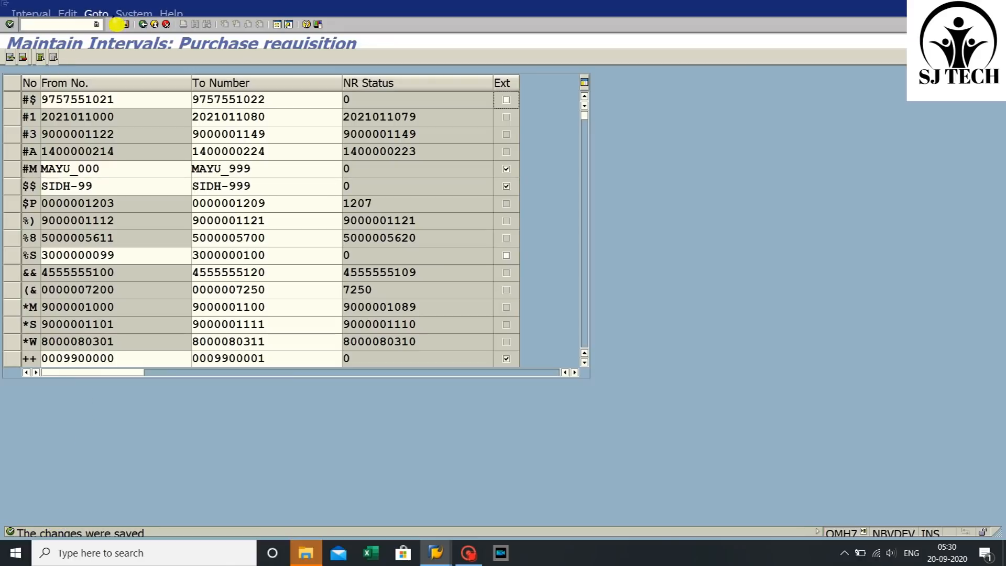
left_click(143, 26)
left_click(144, 26)
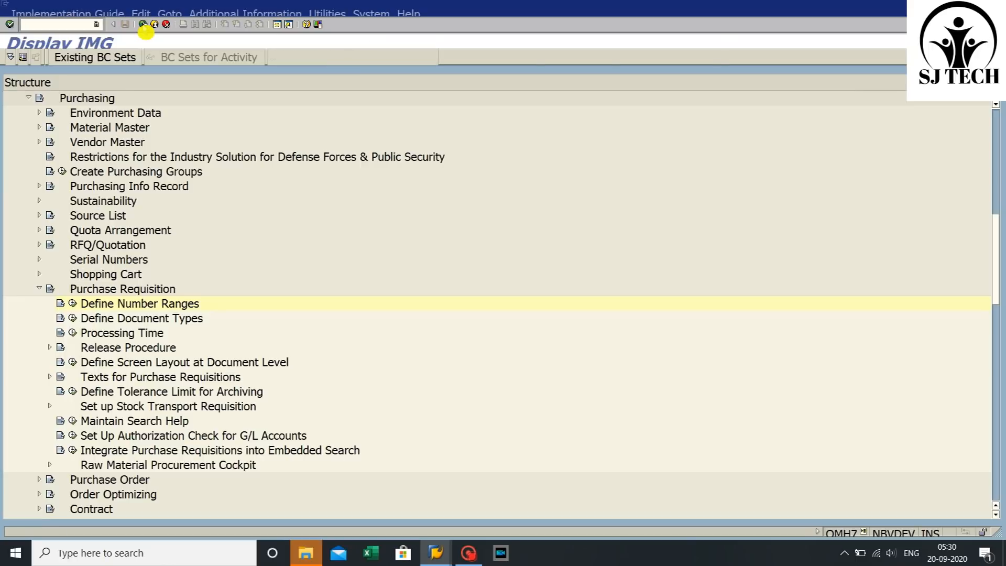
left_click(143, 26)
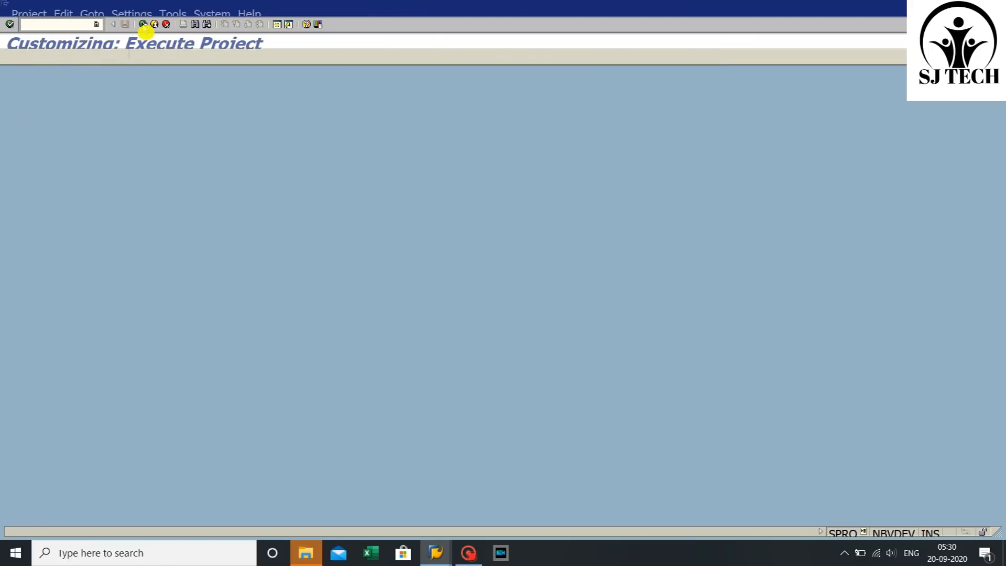
left_click(143, 27)
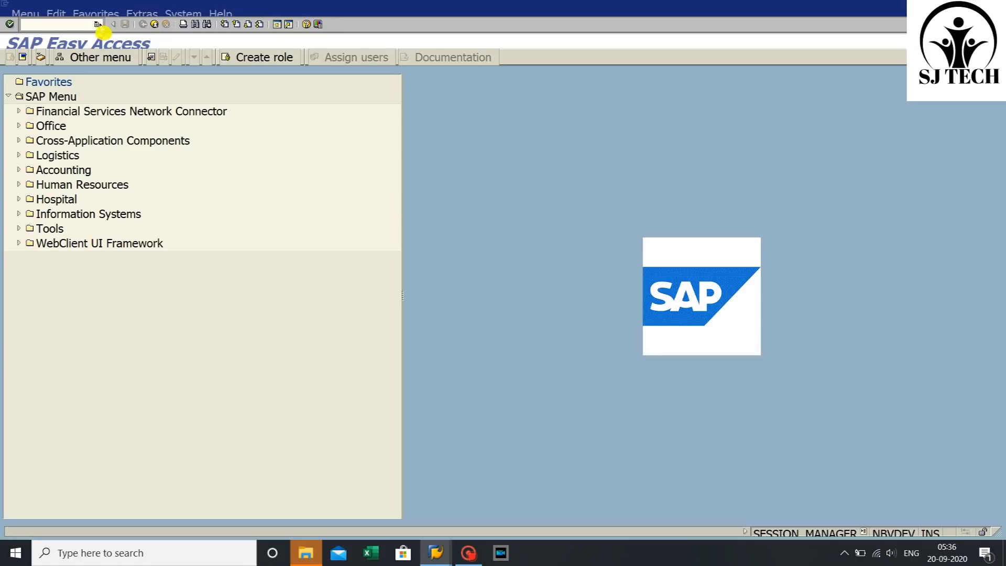
- Start transaction SPRO and open the SAP Reference IMG
left_click(97, 24)
left_click(86, 38)
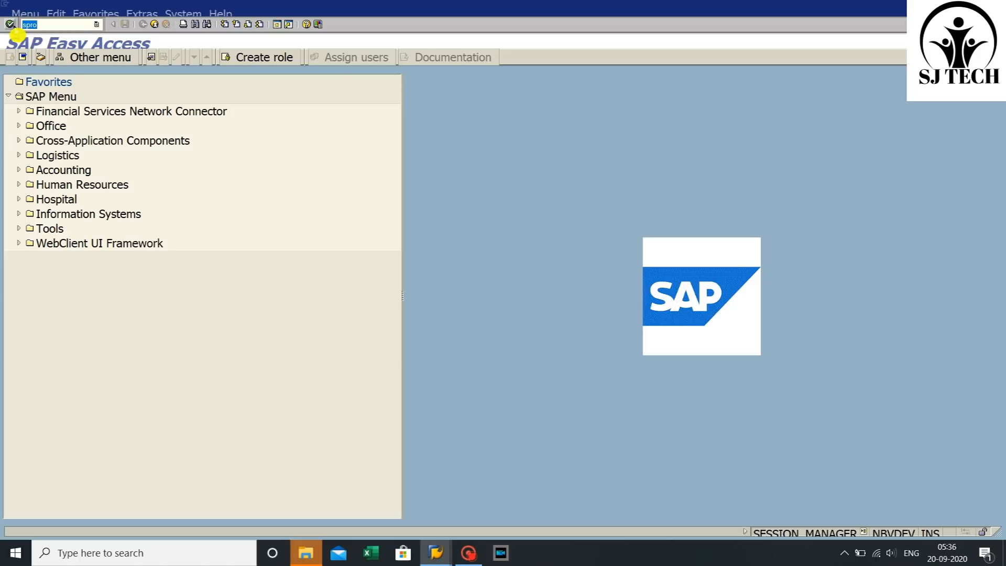
left_click(9, 24)
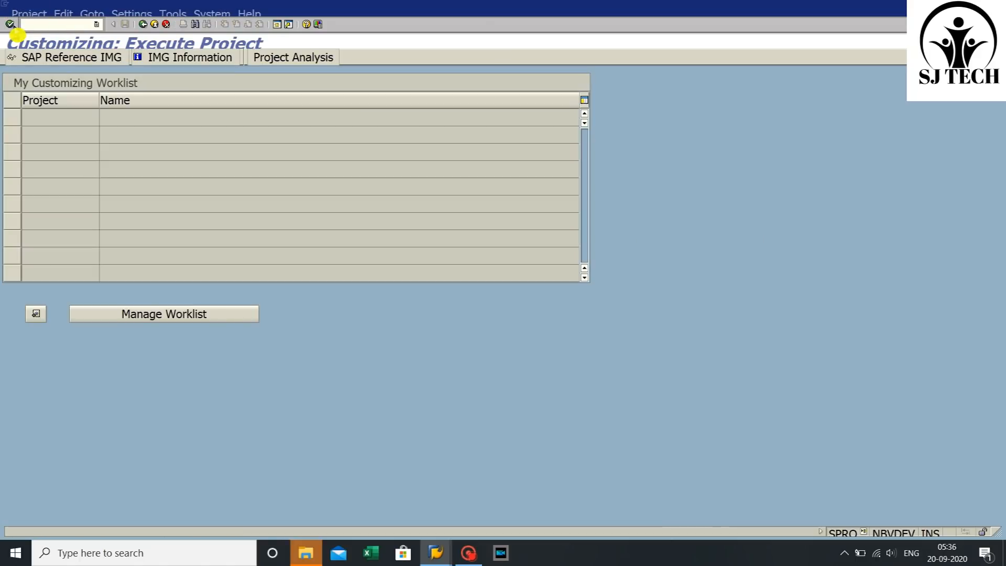
left_click(49, 58)
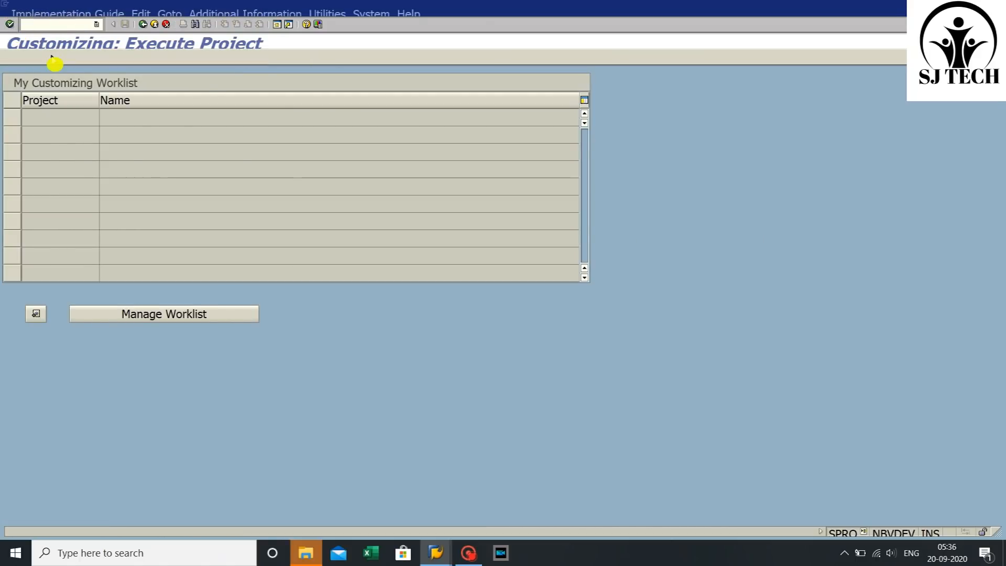
- Open Define Document Types under Materials Management > Purchasing > Purchase Requisition
scroll(152, 362, "down", 3)
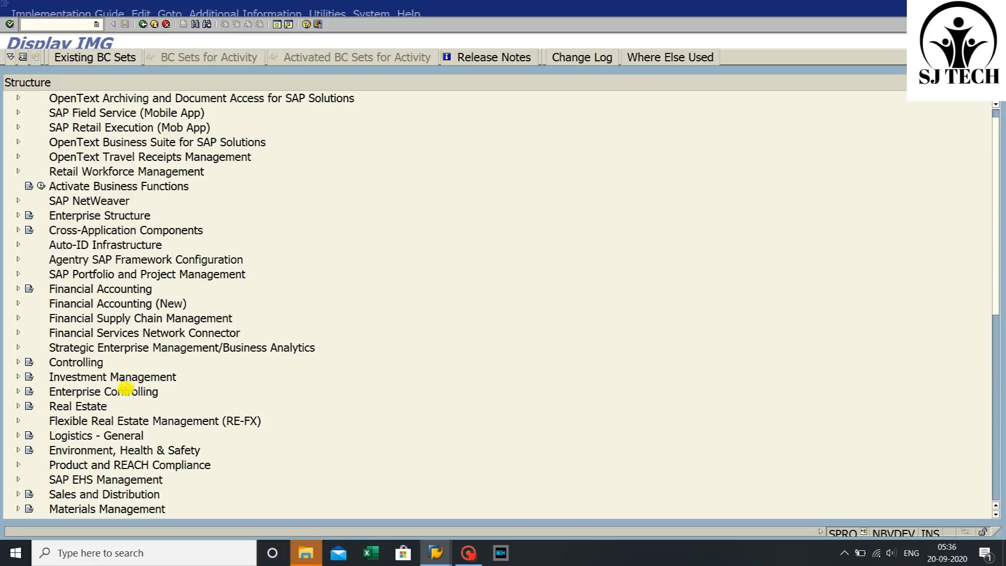
left_click(65, 480)
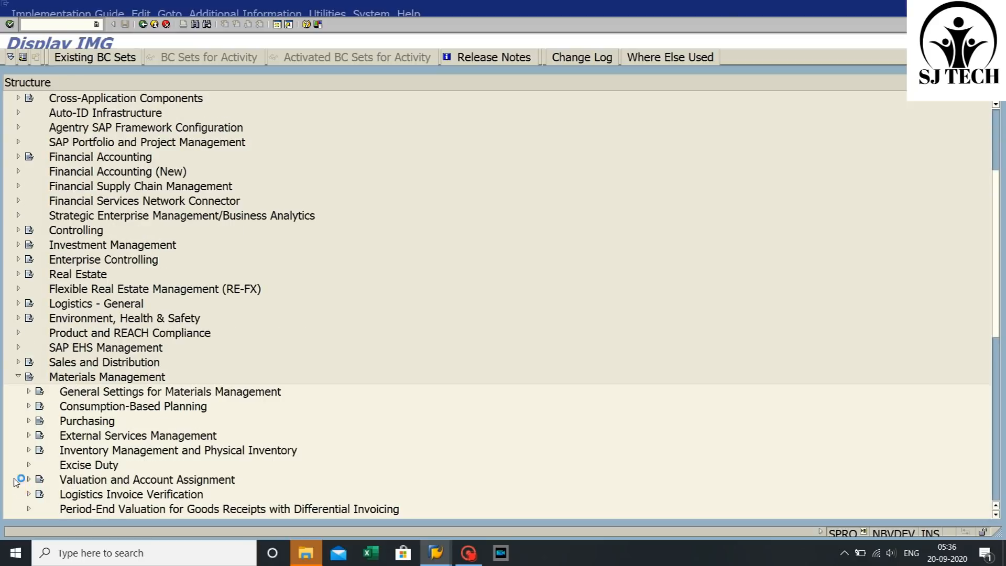
left_click(19, 479)
scroll(148, 342, "down", 8)
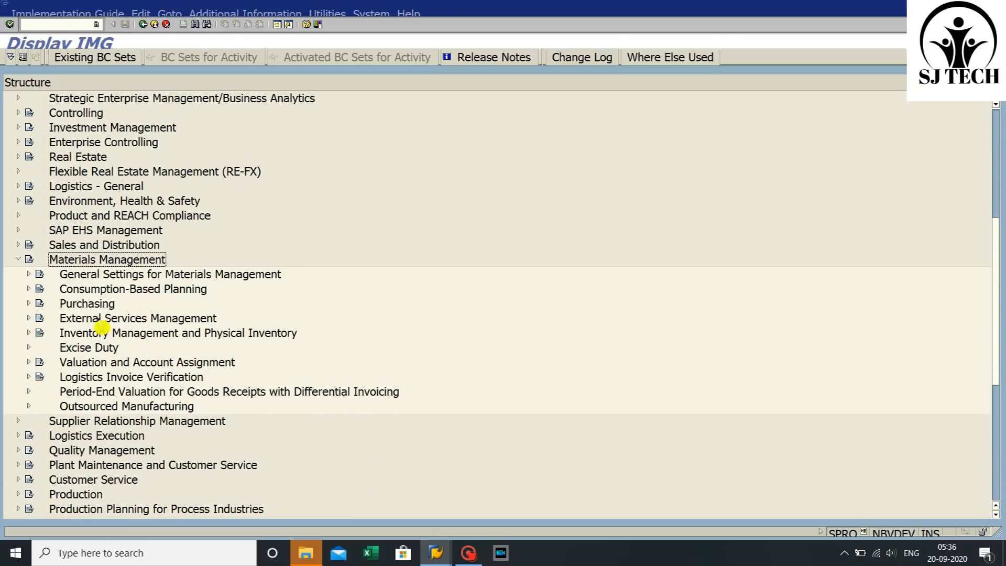
left_click(29, 303)
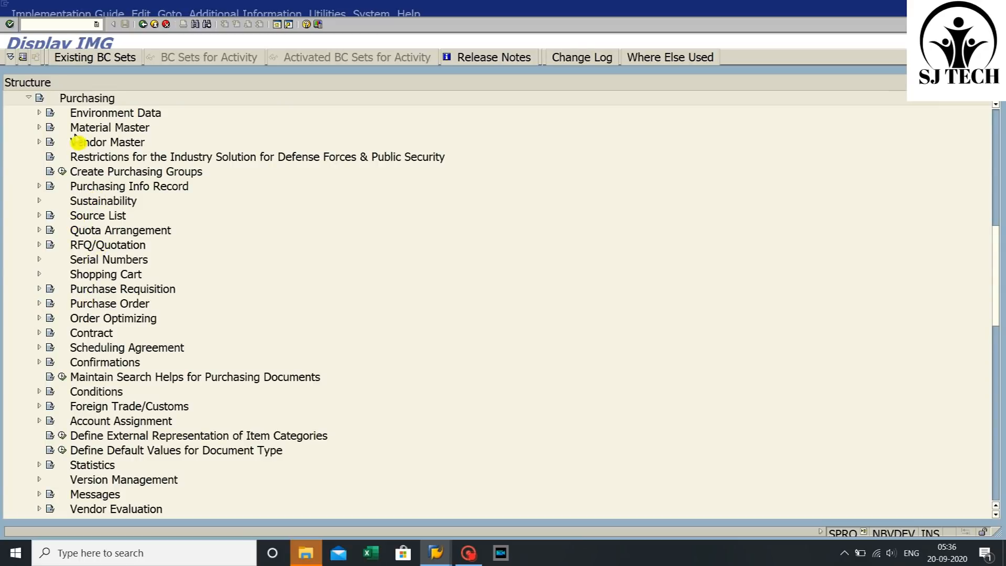
scroll(93, 375, "down", 1)
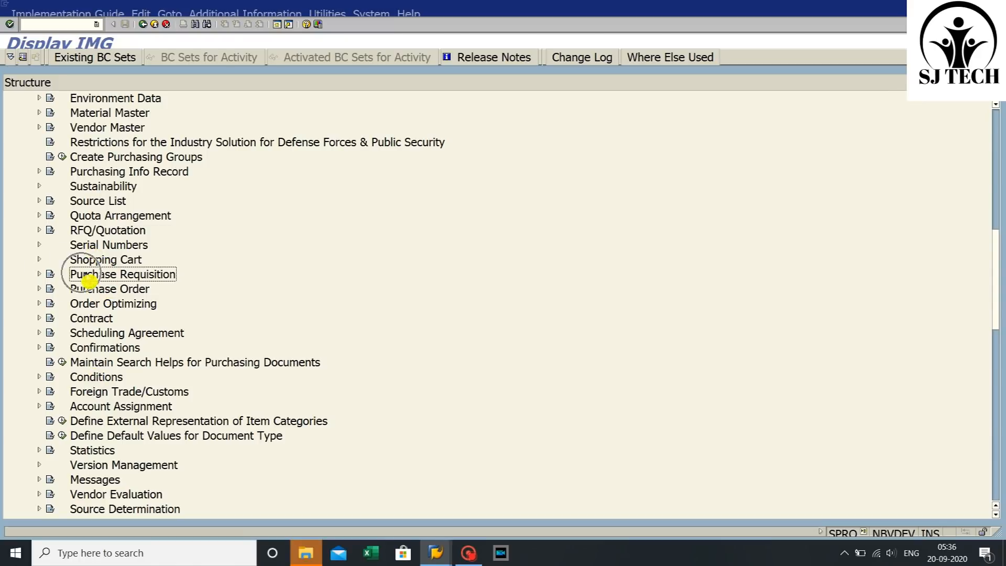
left_click(40, 274)
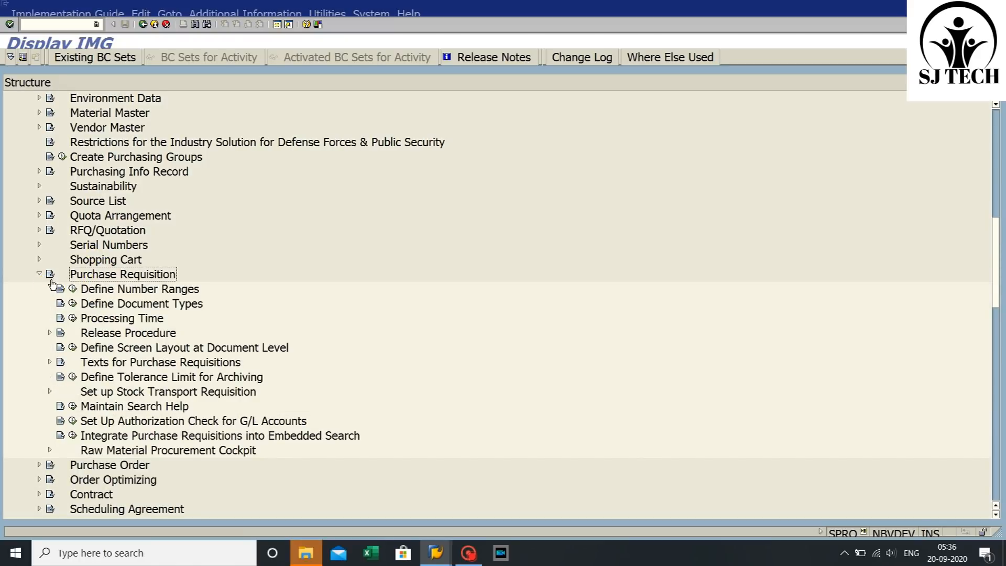
left_click(115, 306)
left_click(73, 304)
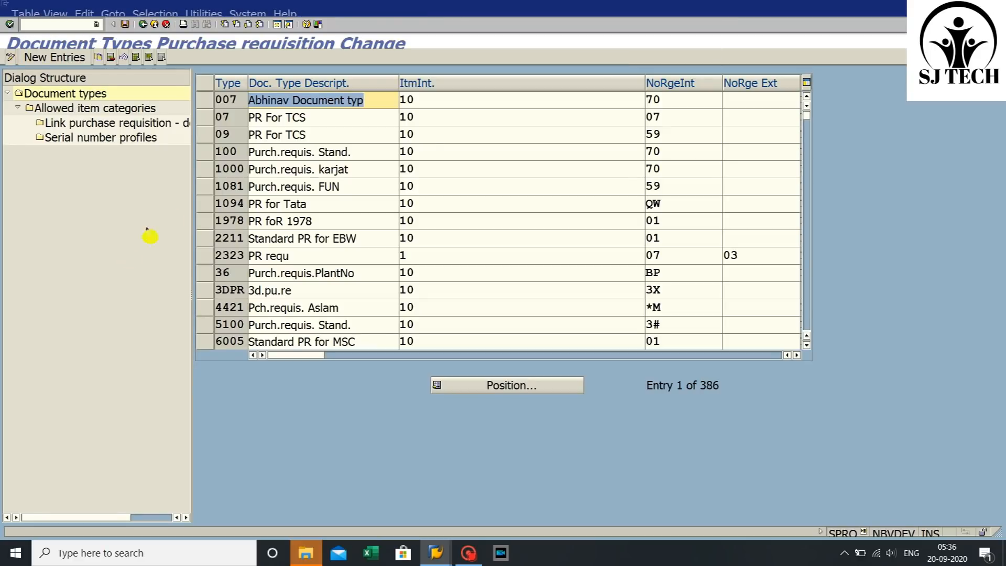
- Copy the purchase requisition document type 100 as a new document type SJ12
scroll(283, 256, "down", 1)
scroll(283, 256, "up", 1)
left_click(205, 152)
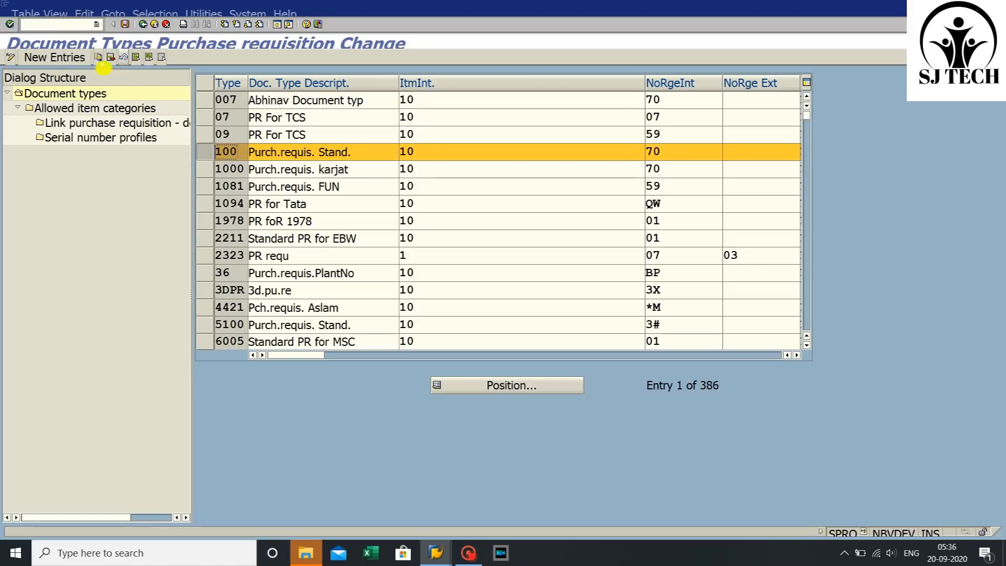
left_click(99, 57)
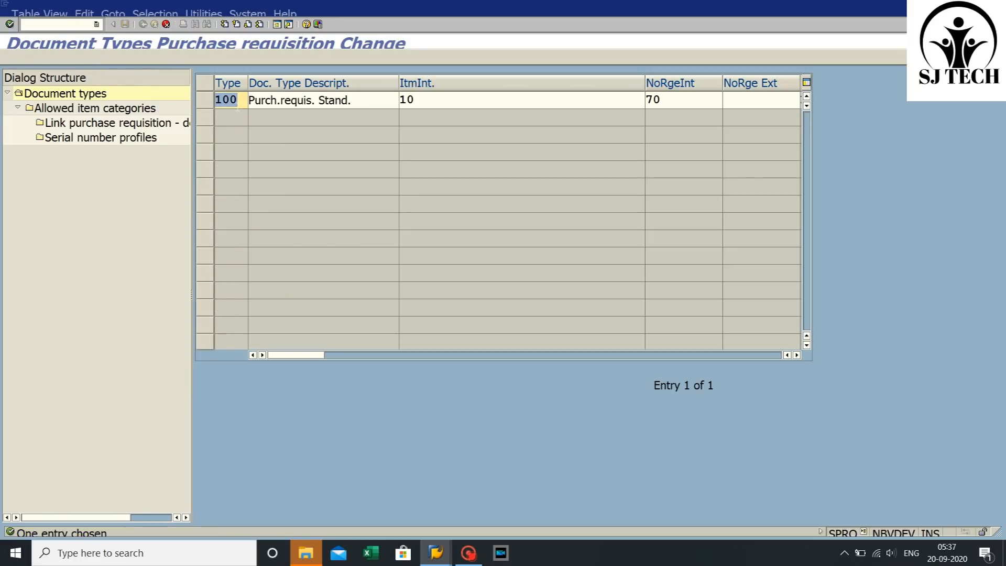
key("BackSpace")
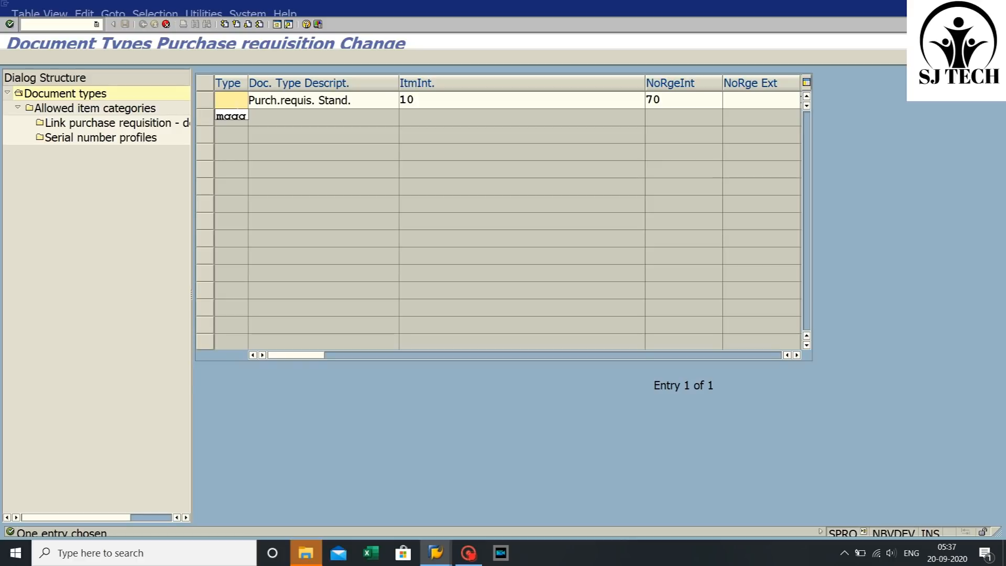
type("s")
key("BackSpace")
type("SJ12")
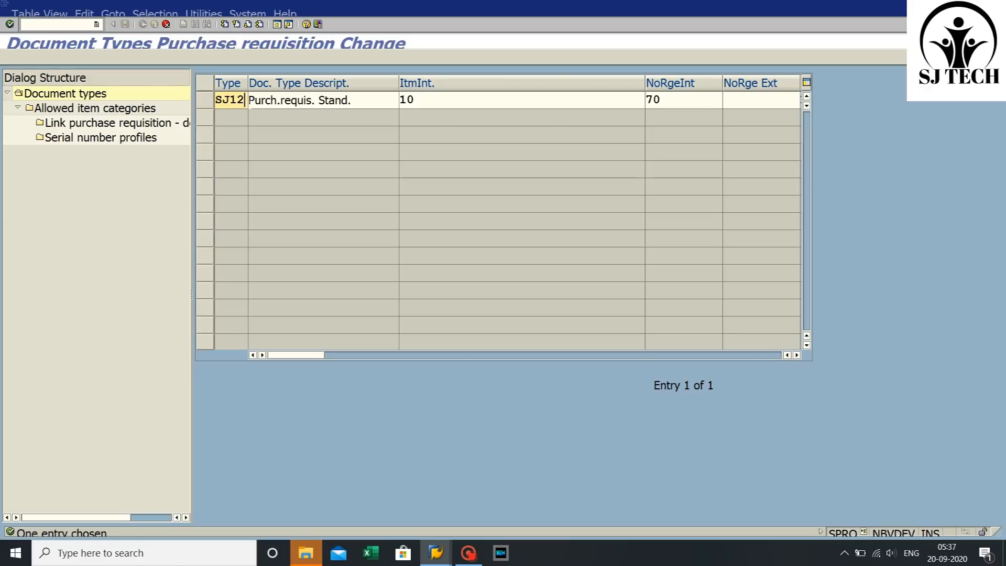
- Set the new document type's description to NEW PURCHASE FOR TES
left_click(354, 100)
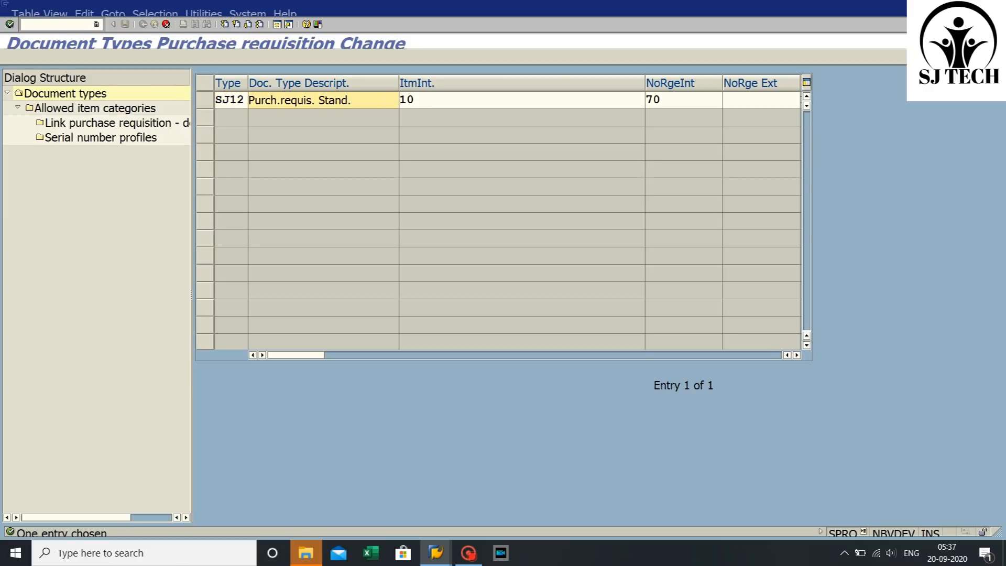
key("BackSpace")
key("BackSpace")
key("BackSpace")
key("BackSpace")
key("BackSpace")
key("BackSpace")
key("BackSpace")
key("BackSpace")
key("BackSpace")
key("BackSpace")
key("BackSpace")
key("BackSpace")
key("BackSpace")
key("BackSpace")
key("BackSpace")
key("BackSpace")
key("BackSpace")
key("BackSpace")
key("BackSpace")
key("BackSpace")
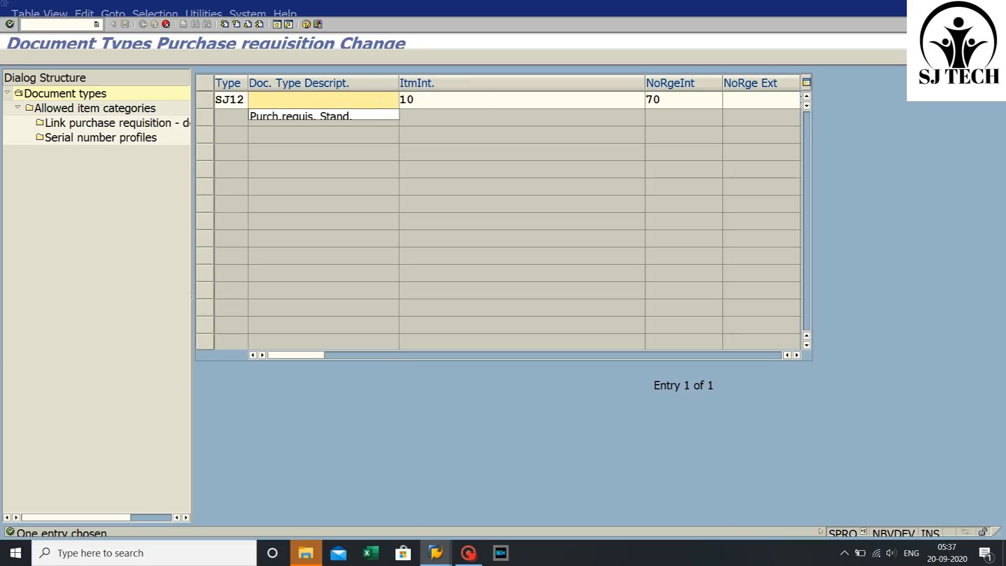
type("NEW P")
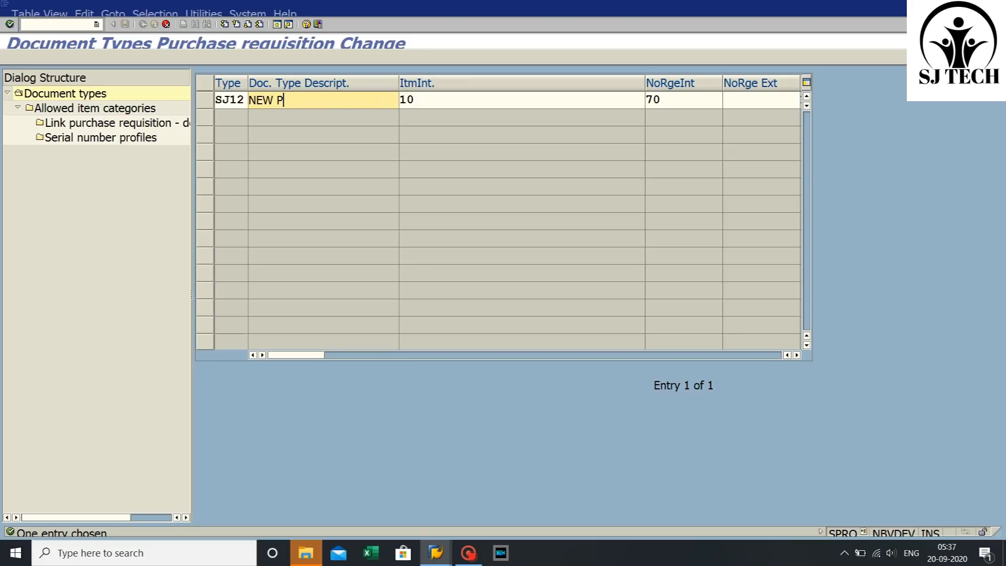
type("URCHASE FOR")
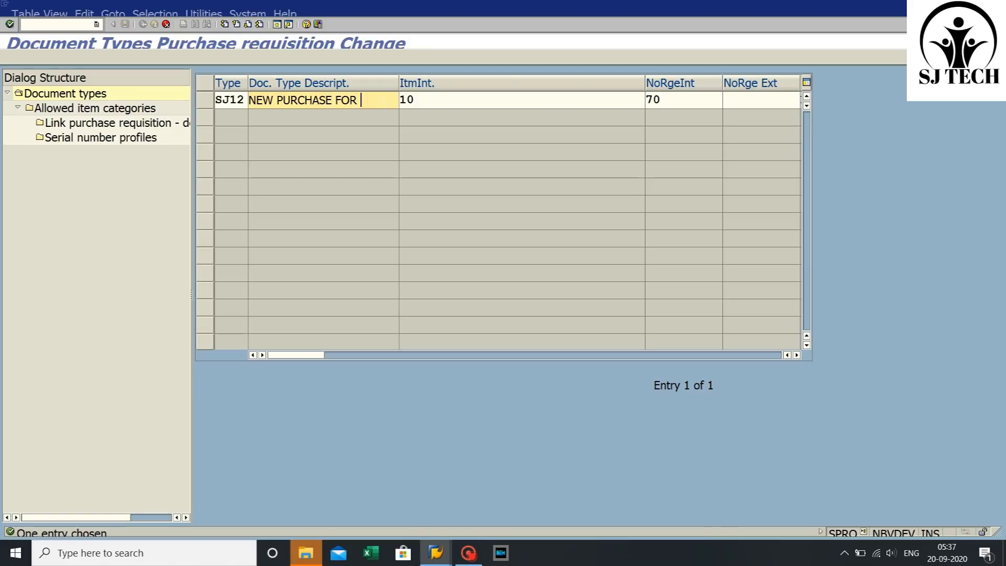
type(" TES")
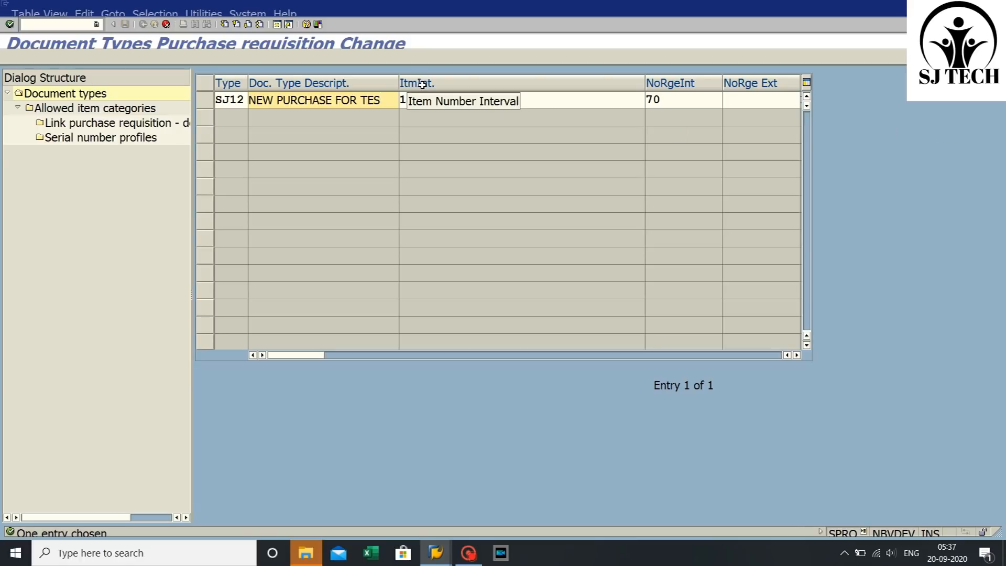
- Set the item interval to 20 and confirm copying the entry with its dependent entries
left_click(414, 100)
key("BackSpace")
key("BackSpace")
type("20")
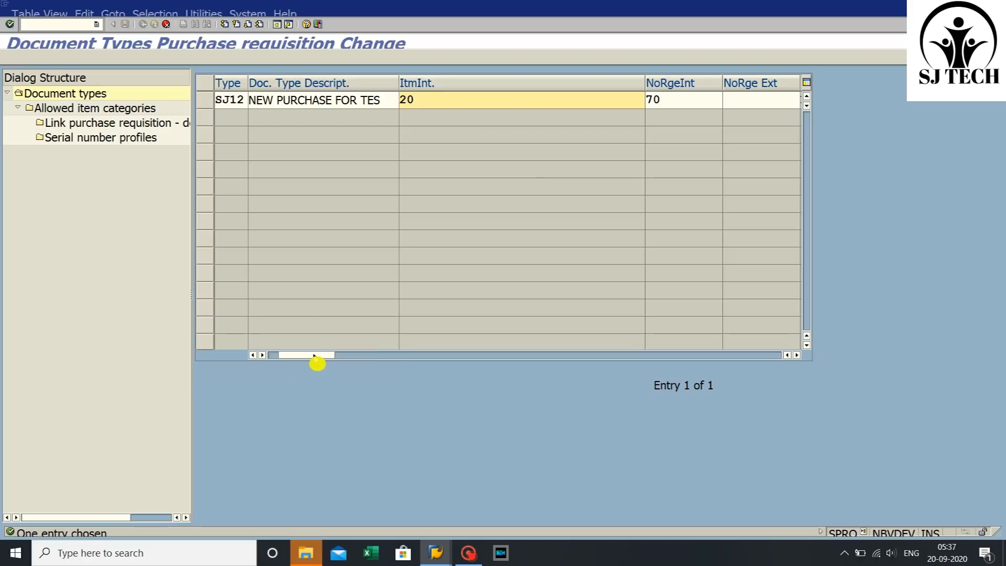
key("Return")
left_click(504, 211)
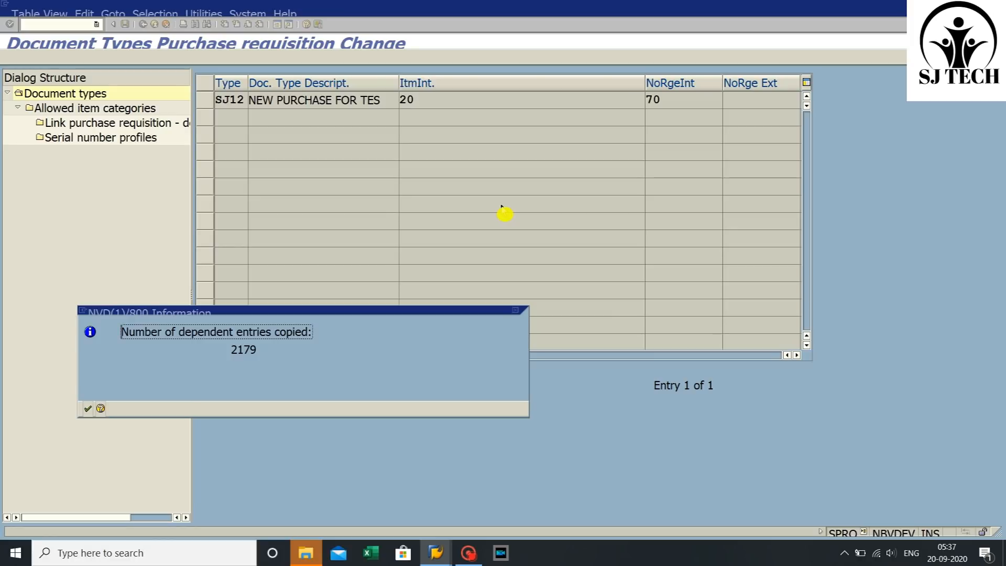
- Save the new document type SJ12 in the customizing request and leave the IMG activity
left_click(87, 409)
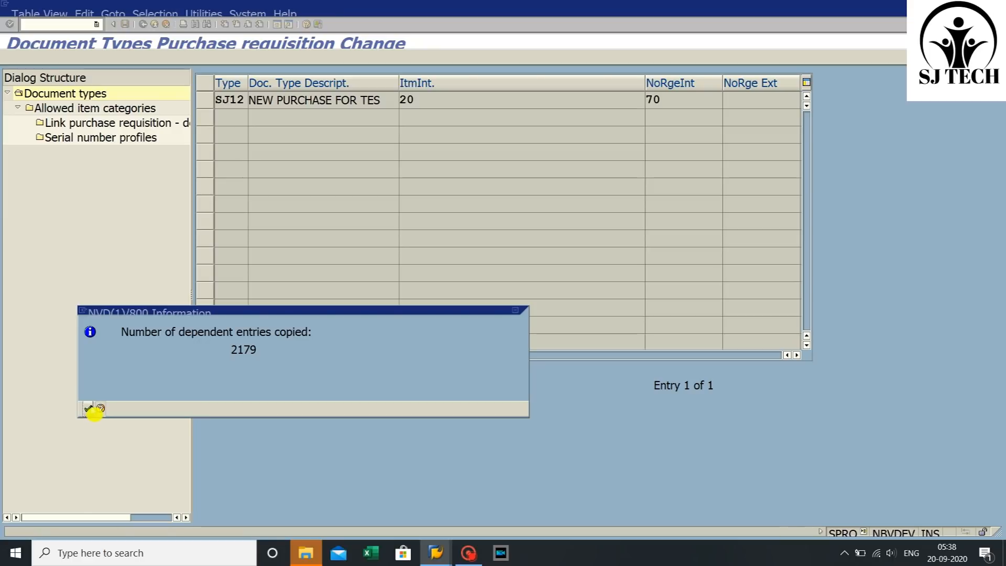
left_click(90, 410)
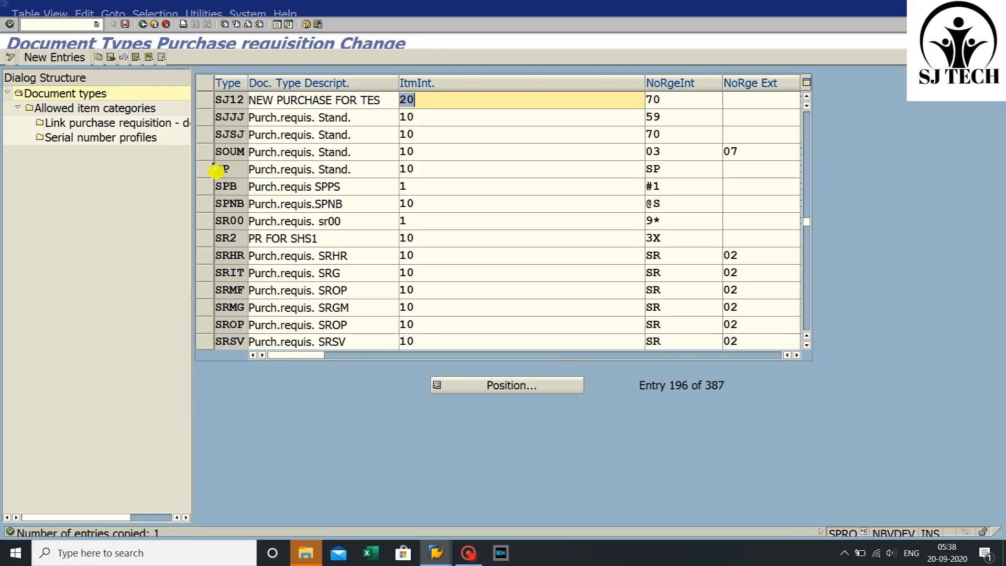
left_click(214, 100)
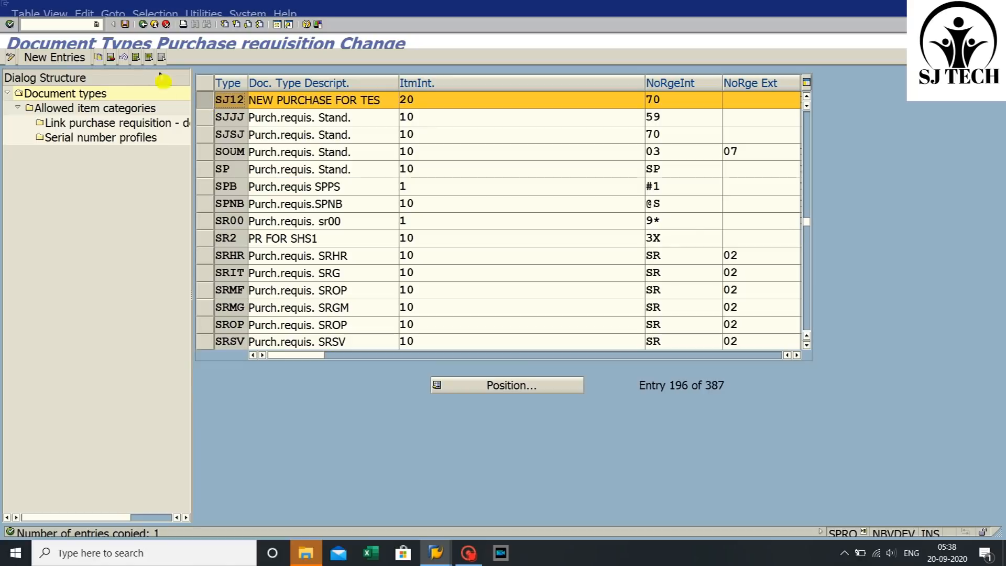
left_click(124, 24)
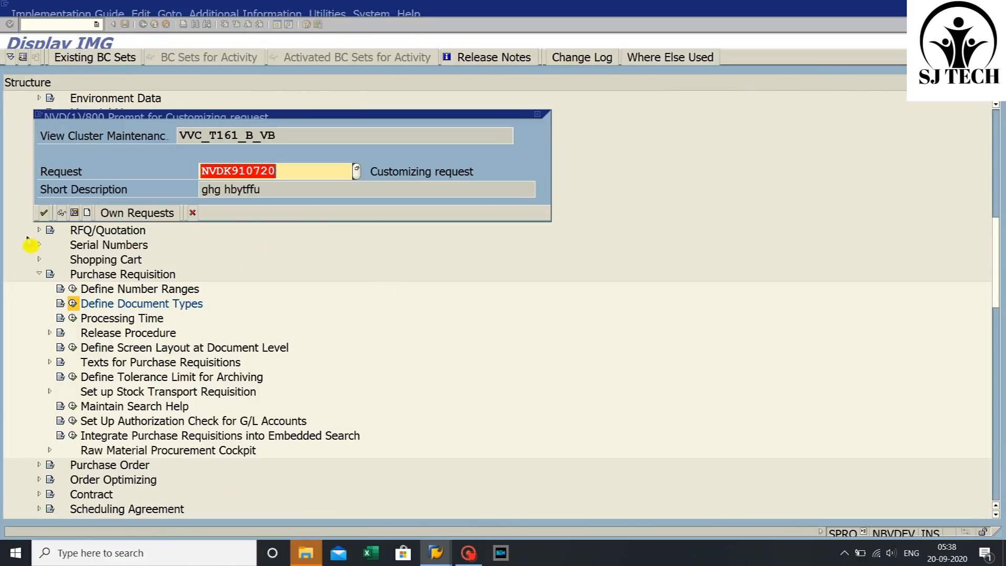
left_click(44, 213)
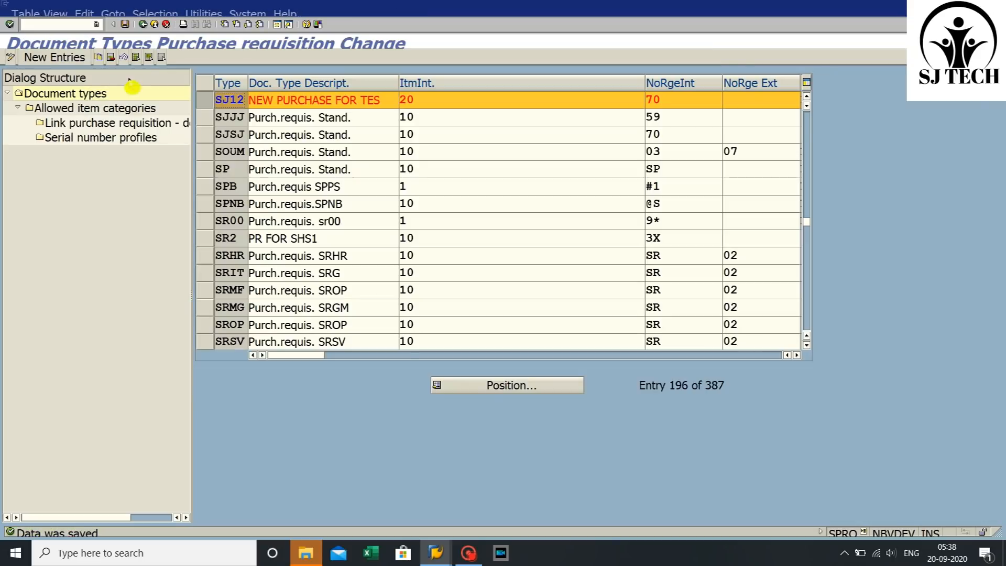
left_click(144, 25)
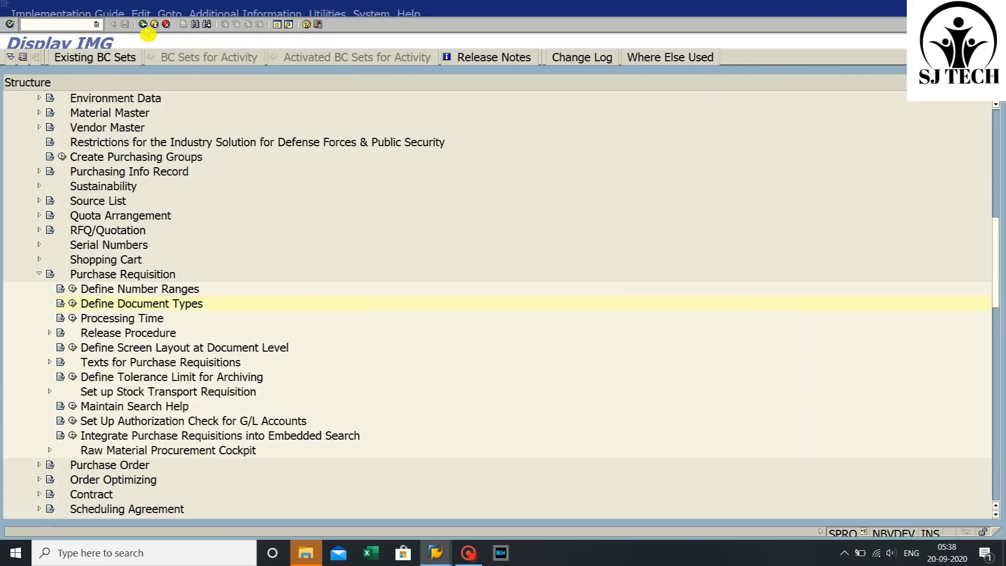
left_click(143, 25)
left_click(144, 25)
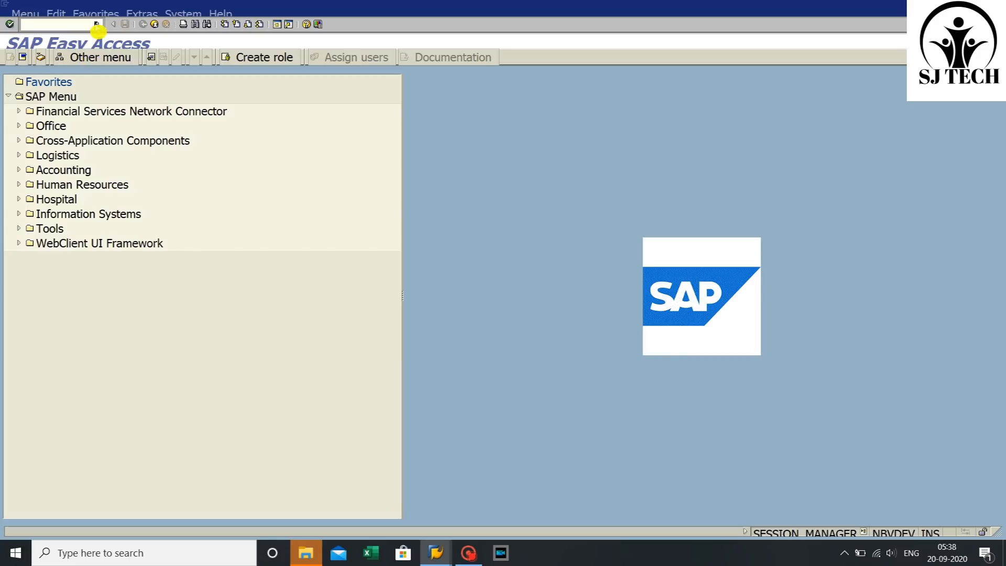
- Open the SAP Reference IMG via transaction SPRO
left_click(96, 25)
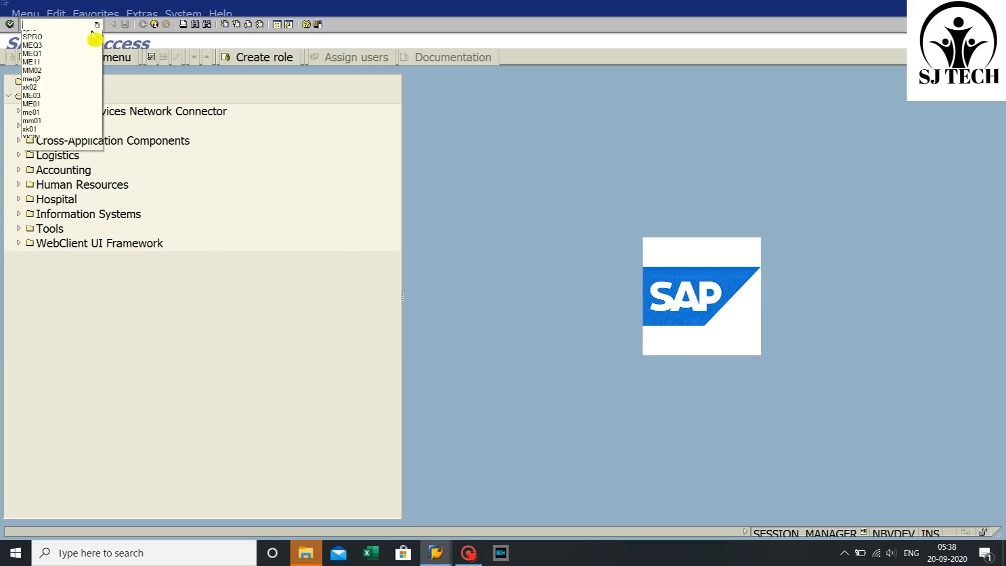
left_click(71, 38)
left_click(10, 24)
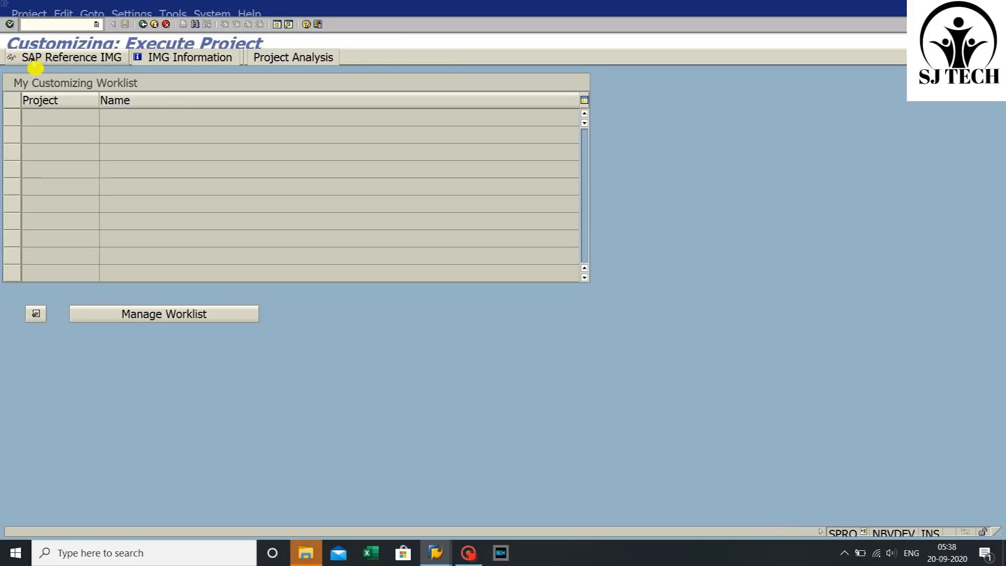
left_click(33, 64)
- Open Define Screen Layout at Document Level under Materials Management > Purchasing > Purchase Requisition
scroll(77, 398, "down", 3)
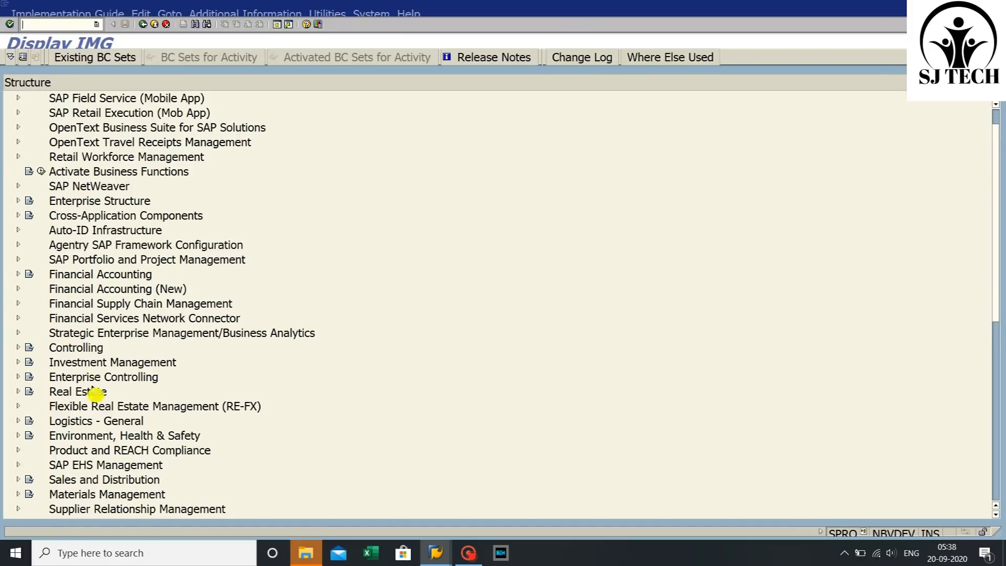
scroll(77, 451, "down", 1)
left_click(77, 454)
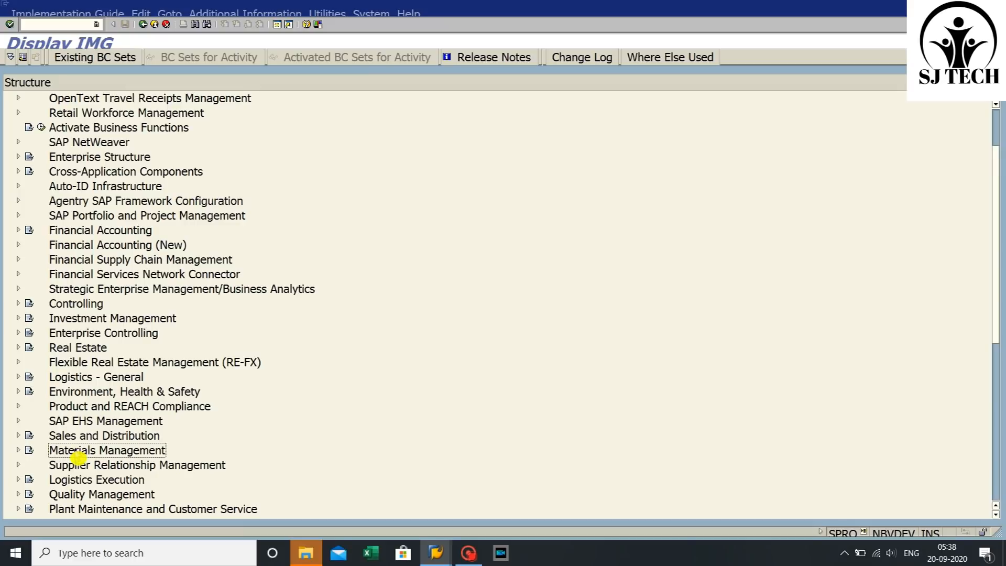
left_click(17, 450)
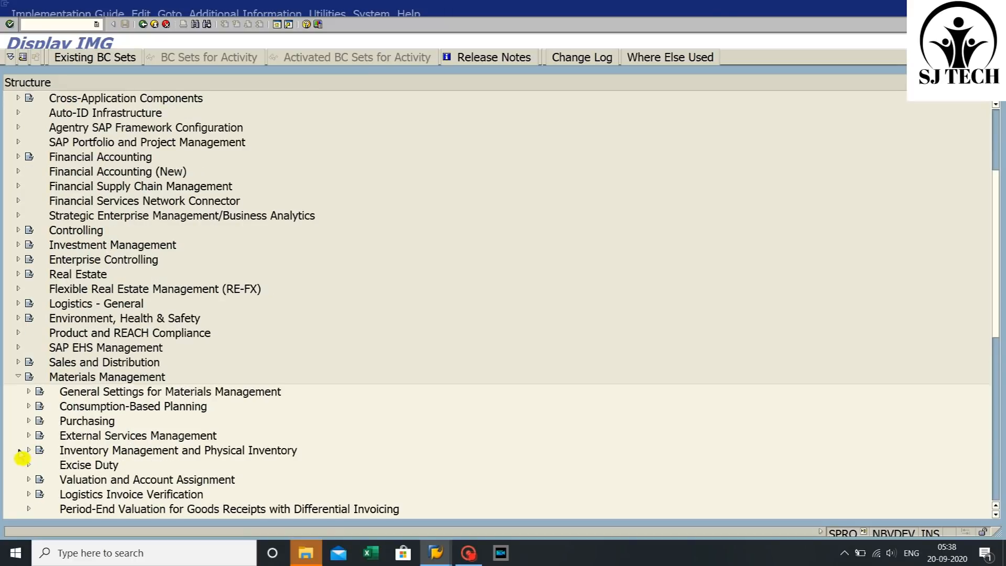
scroll(101, 332, "down", 3)
left_click(95, 350)
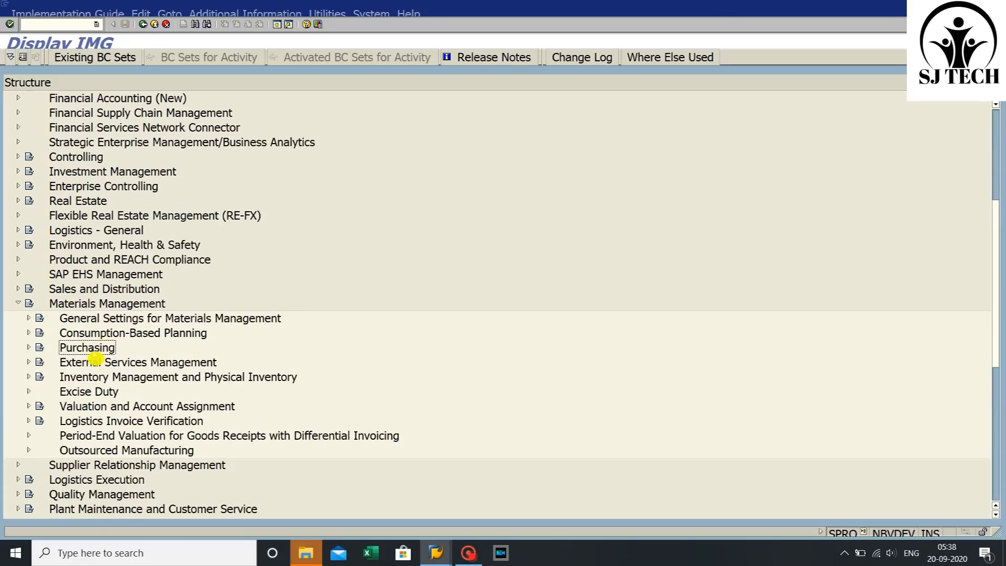
left_click(28, 348)
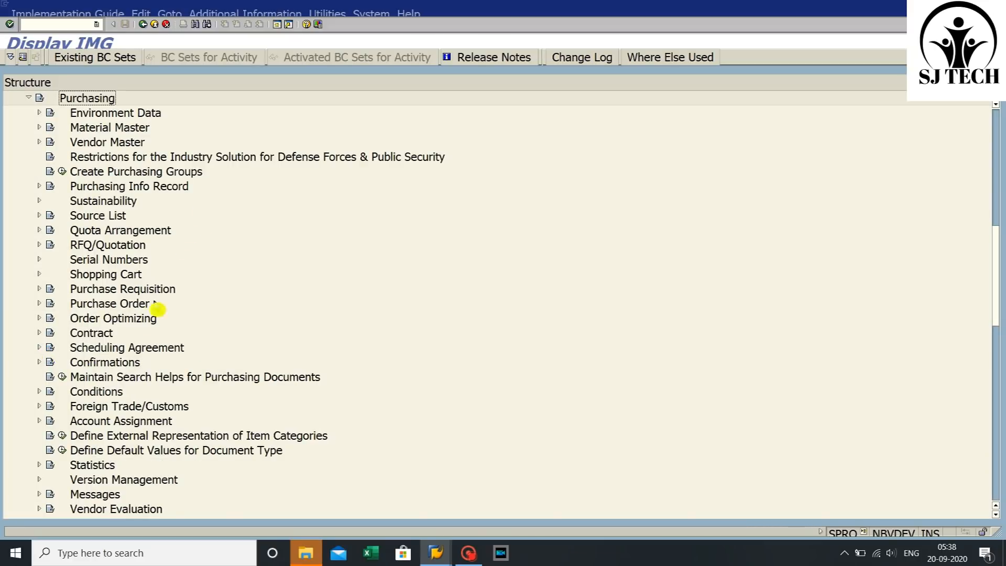
scroll(149, 348, "down", 1)
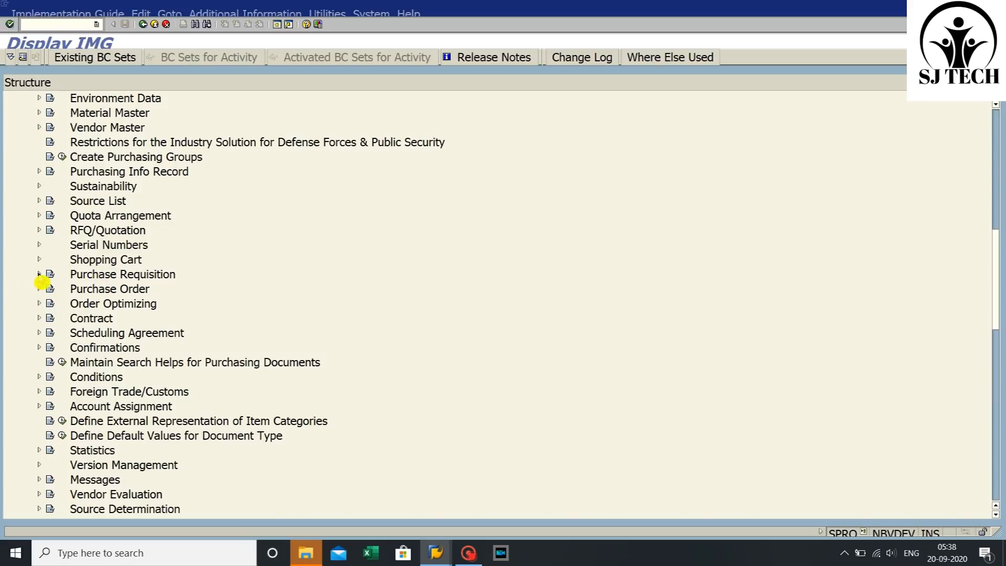
left_click(39, 274)
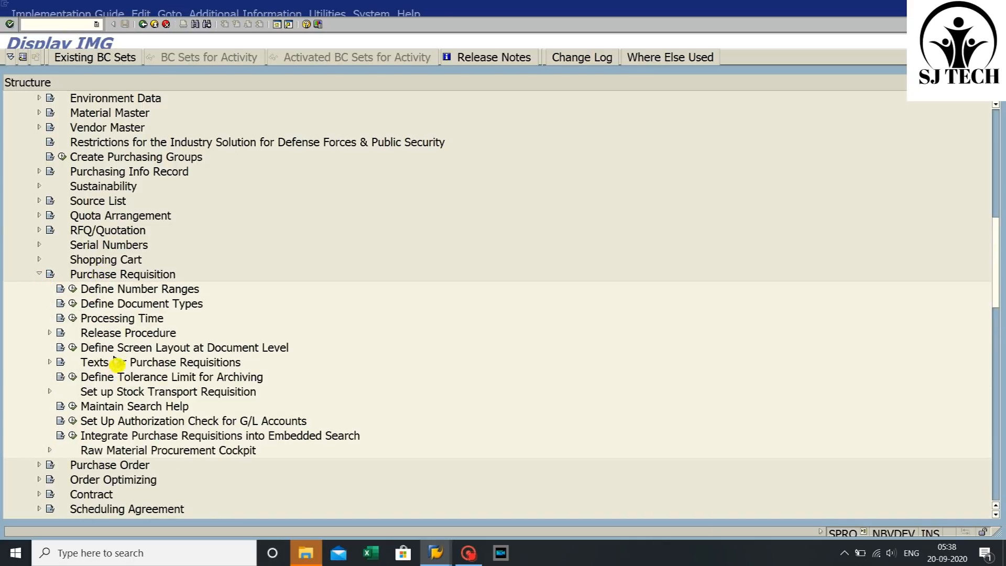
left_click(131, 350)
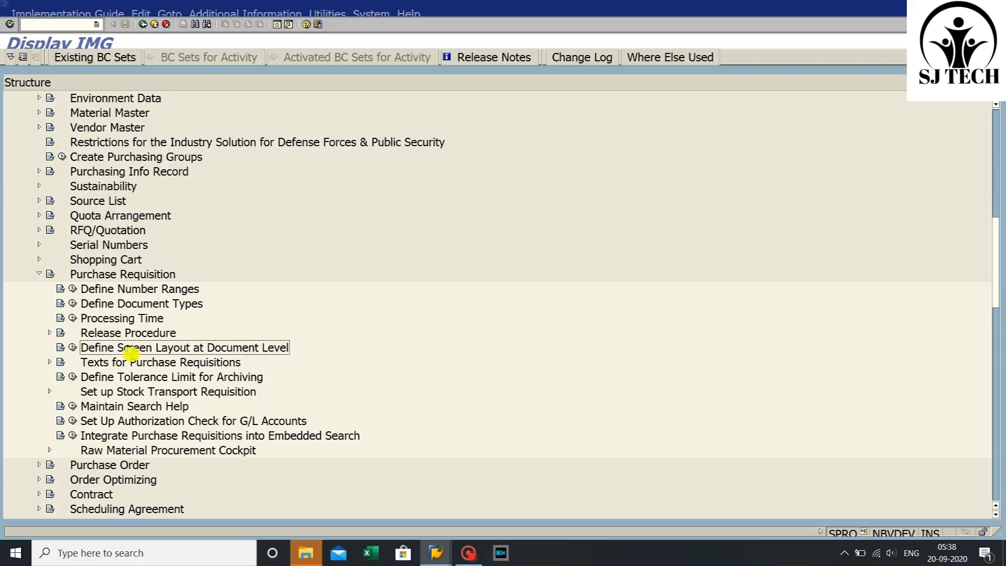
left_click(73, 349)
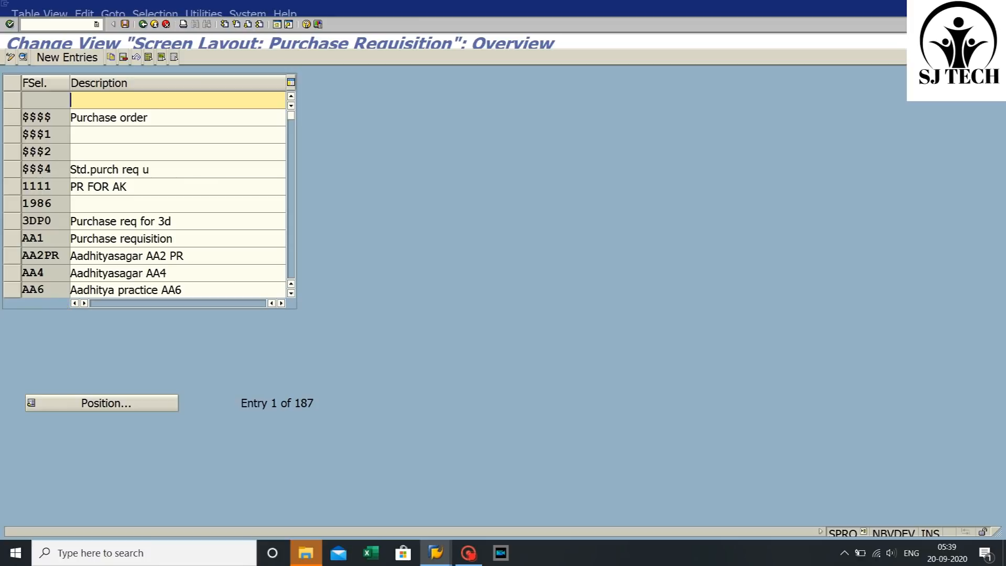
- Copy the field selection key NBB as a new key SJJ
scroll(122, 247, "down", 3)
scroll(121, 247, "down", 6)
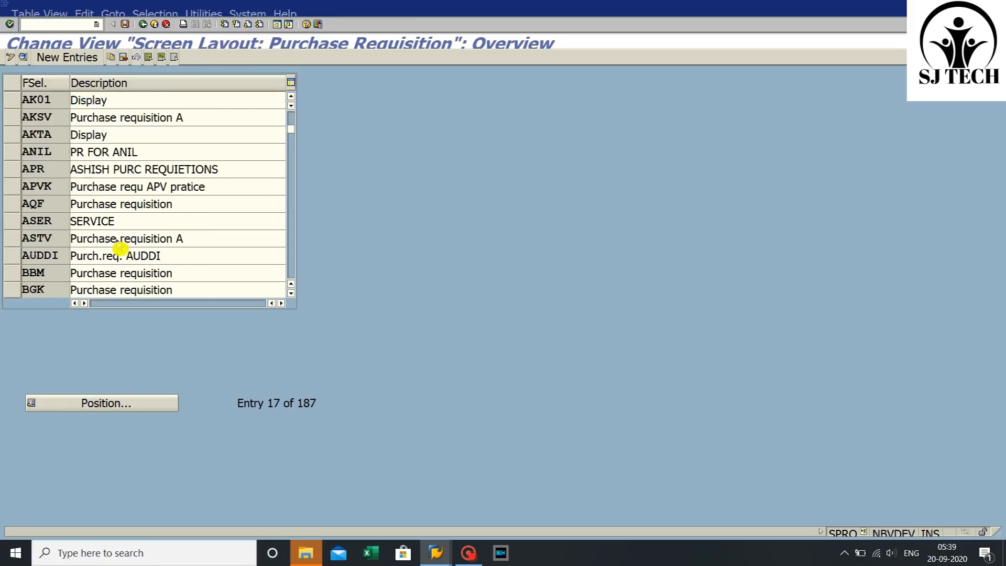
scroll(120, 247, "down", 5)
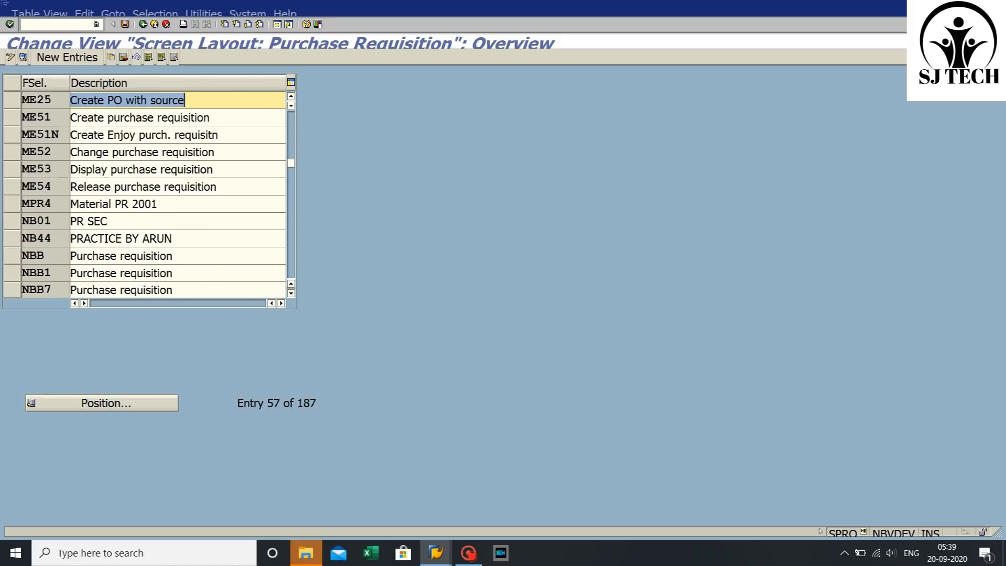
left_click(15, 259)
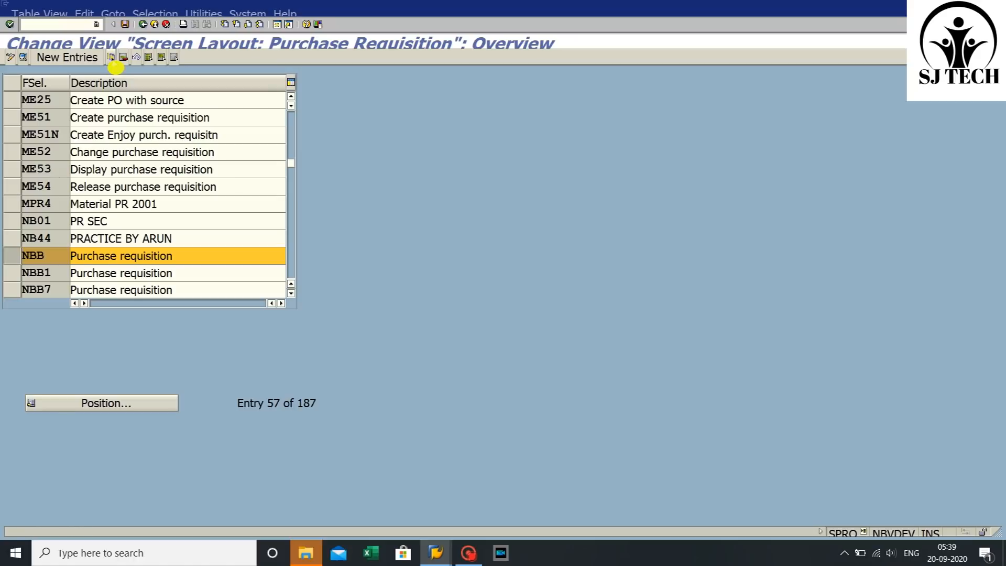
left_click(111, 57)
key("BackSpace")
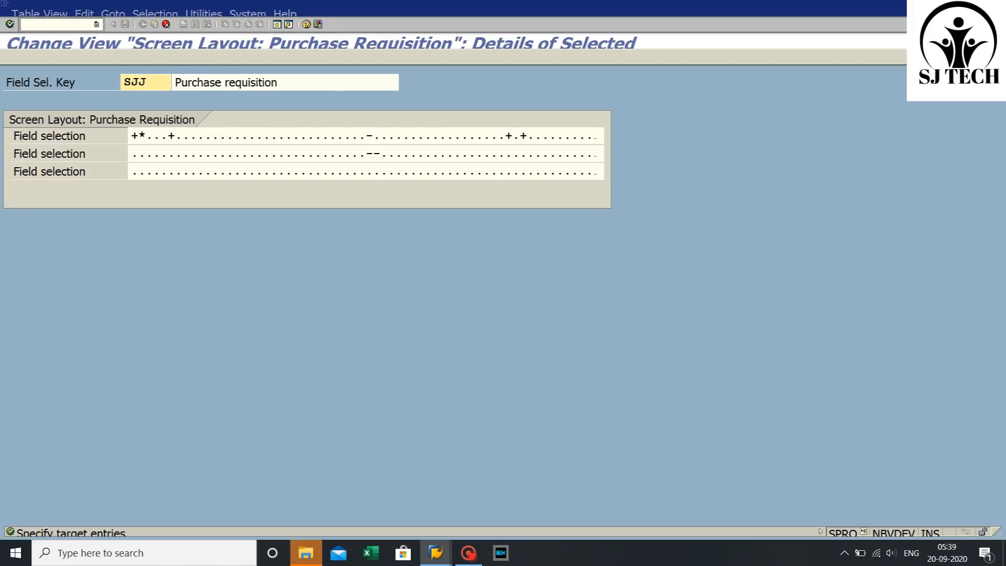
- Set the new field selection key's description to New pr field and confirm the copy
left_click(349, 82)
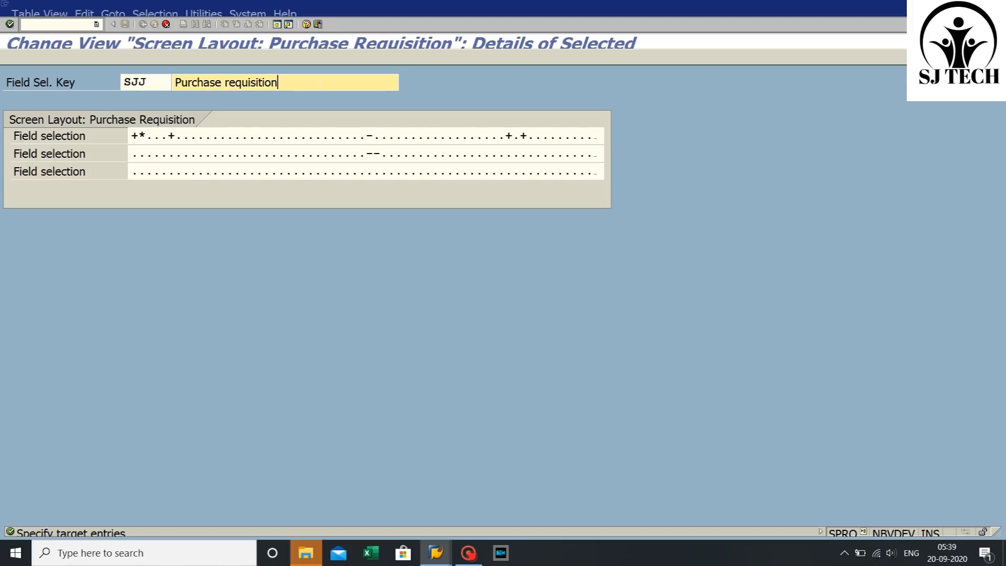
key("BackSpace")
key("BackSpace")
key("BackSpace")
key("BackSpace")
key("BackSpace")
key("BackSpace")
key("BackSpace")
key("BackSpace")
key("BackSpace")
key("BackSpace")
key("BackSpace")
key("BackSpace")
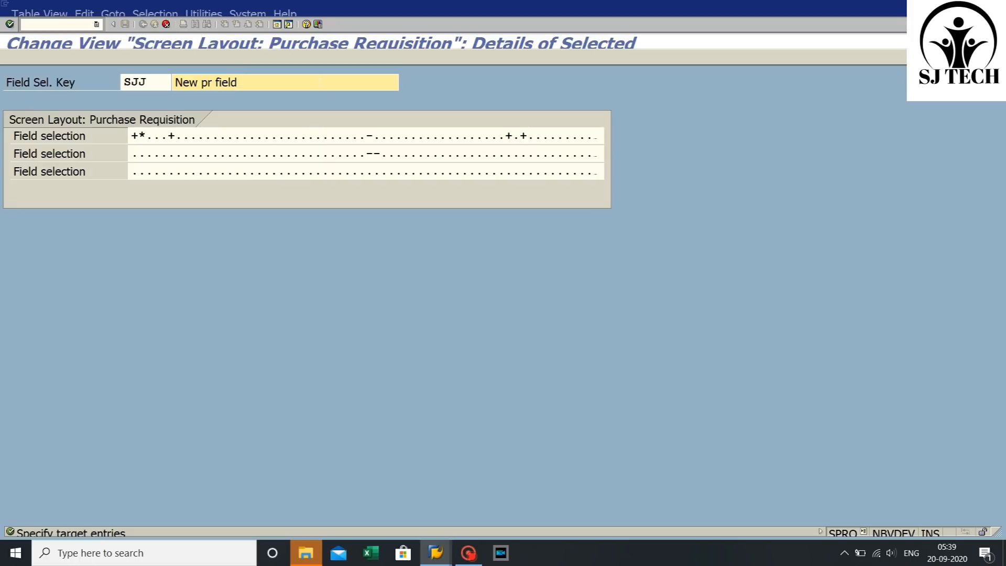
key("Return")
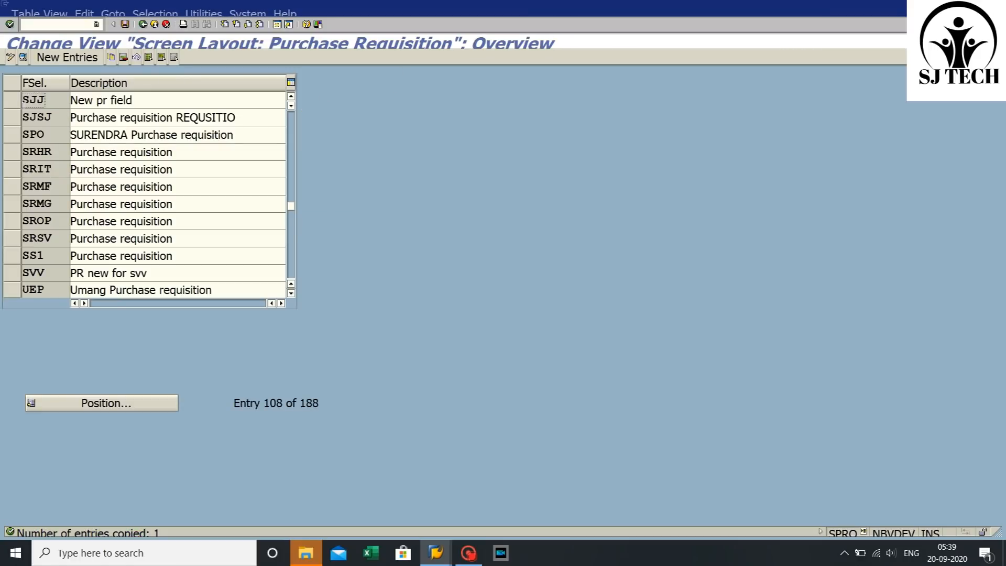
- Save the field selection key SJJ in the customizing request and leave the IMG activity
left_click(14, 104)
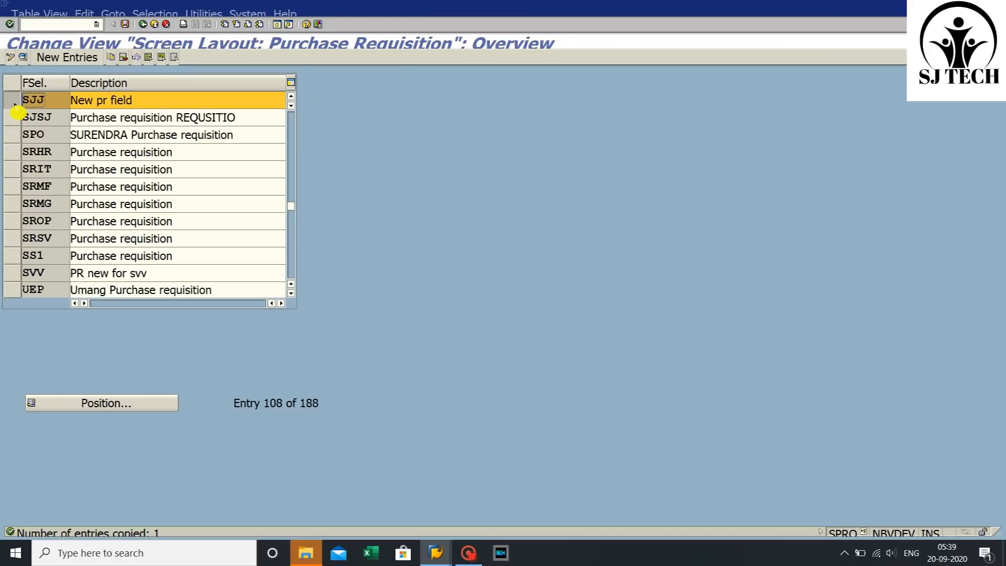
left_click(125, 24)
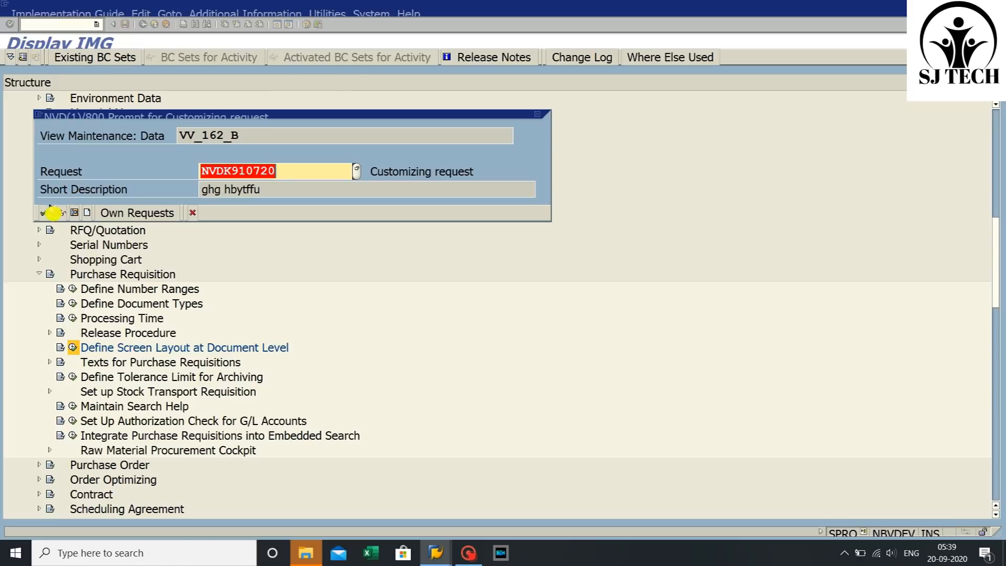
left_click(44, 213)
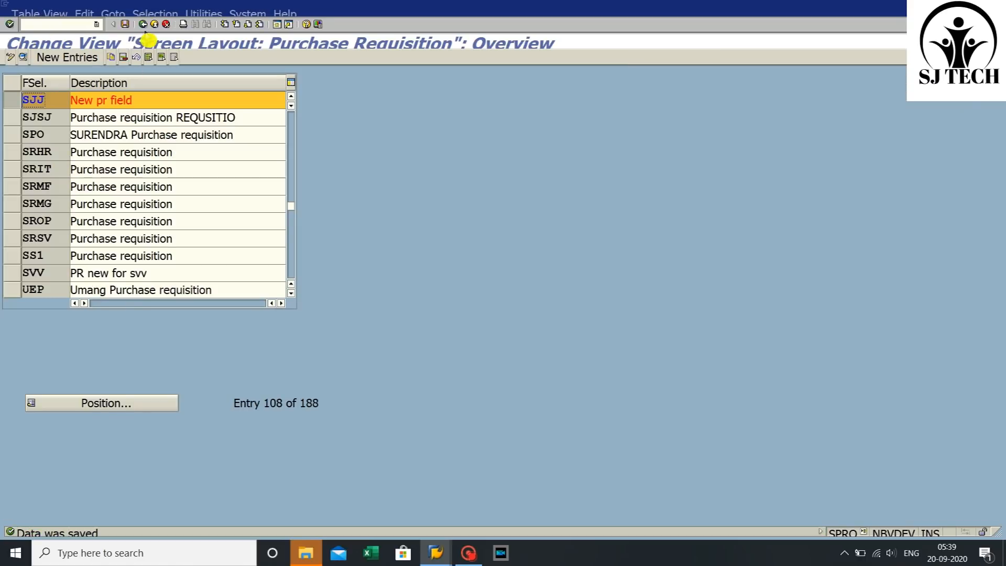
left_click(148, 33)
left_click(149, 32)
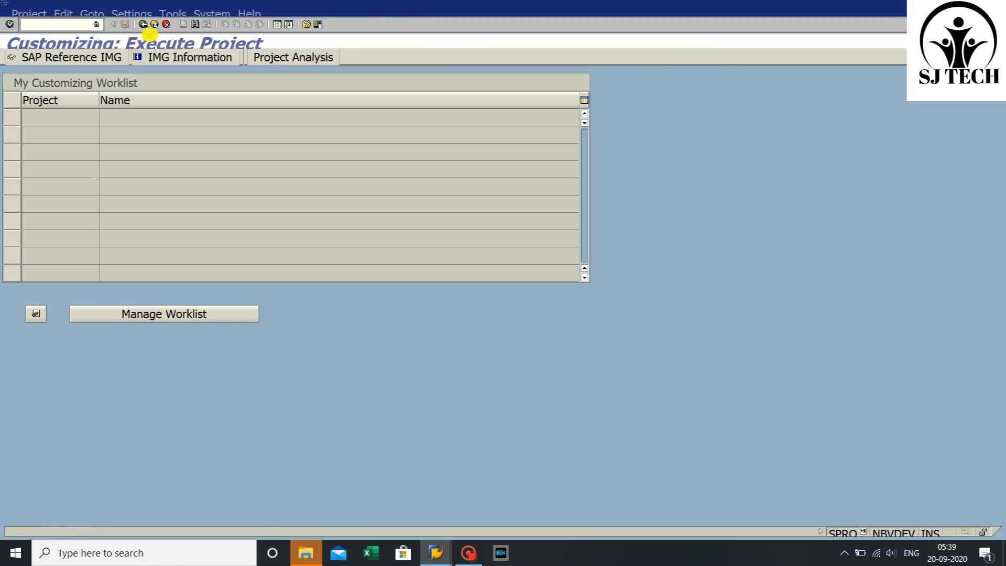
left_click(148, 33)
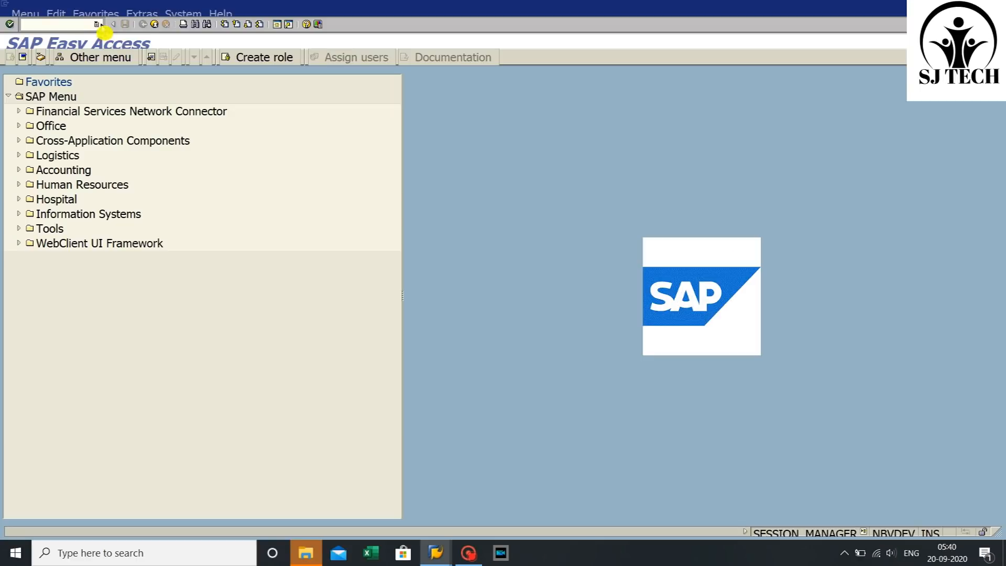
- Switch to SAP and open the SAP Reference IMG through transaction SPRO
left_click(97, 24)
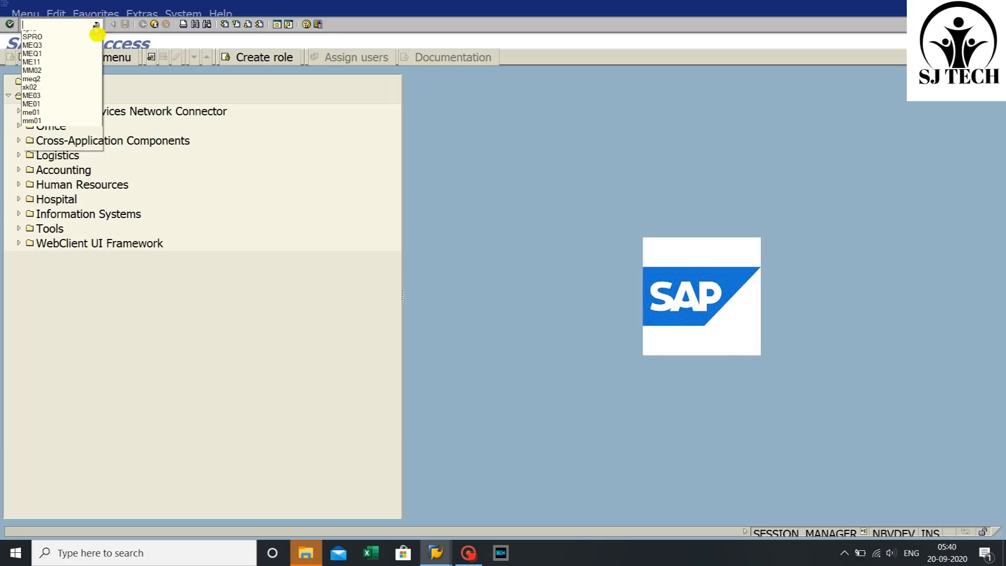
left_click(80, 36)
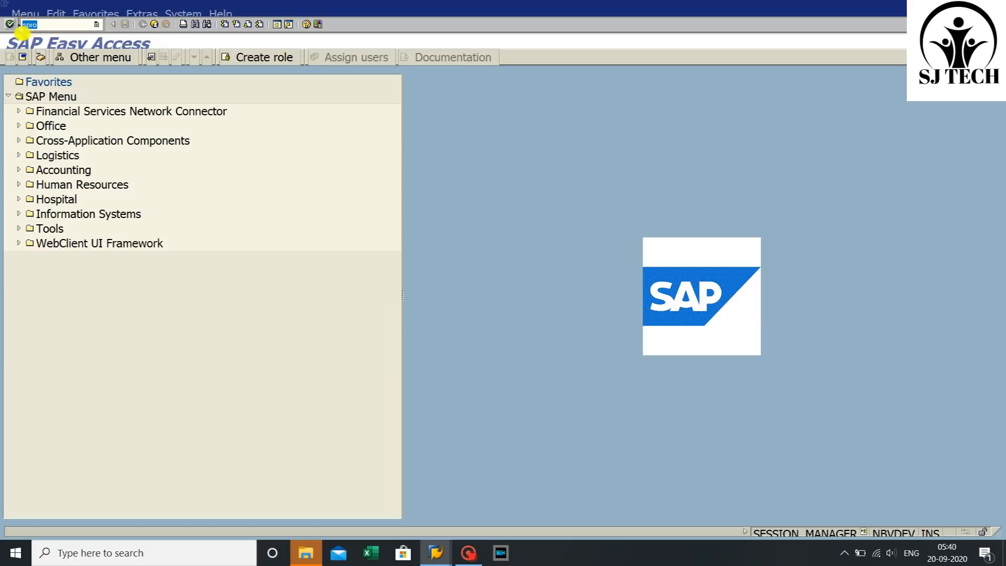
left_click(9, 24)
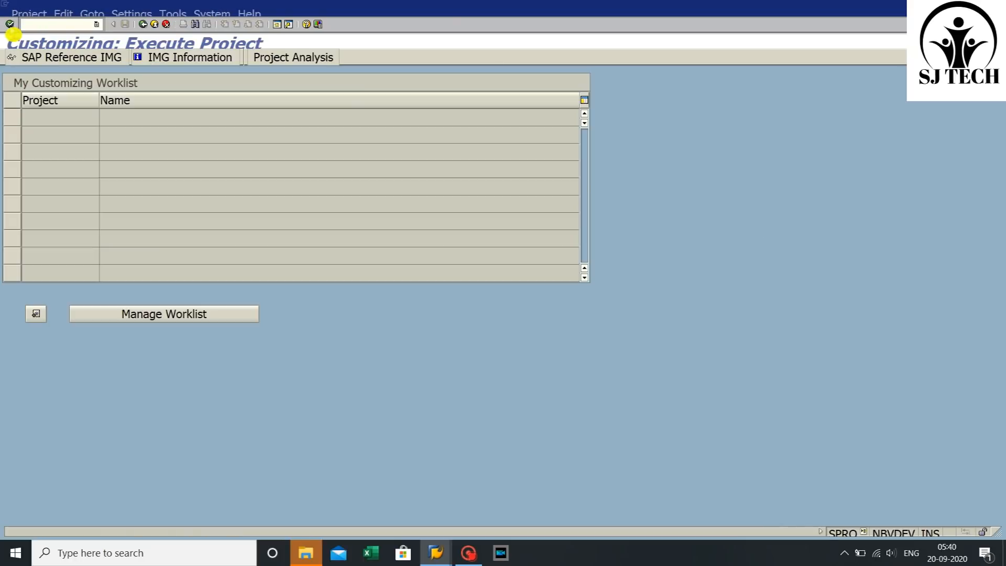
left_click(44, 61)
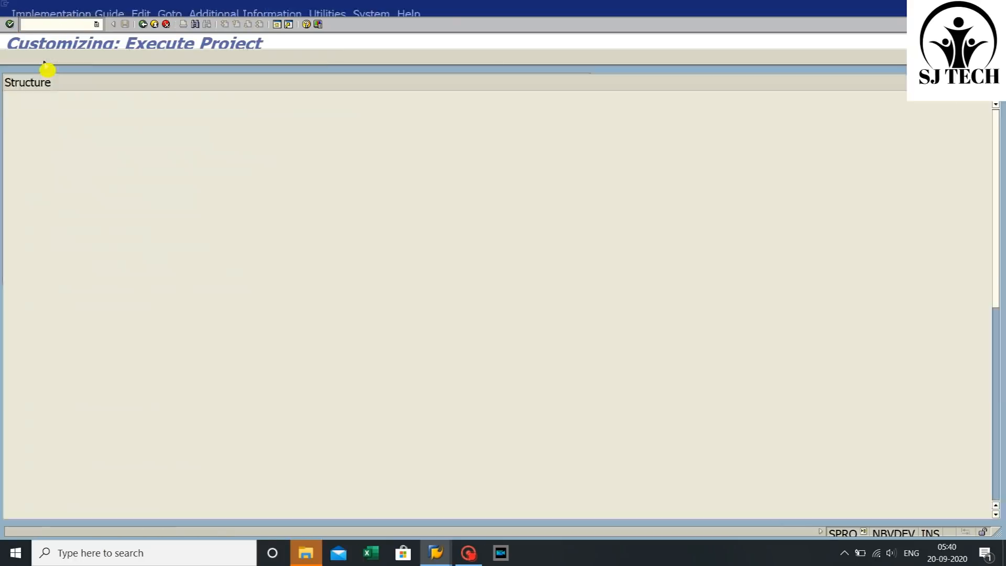
- Open Define Document Types under Materials Management > Purchasing > Purchase Requisition
scroll(68, 464, "down", 6)
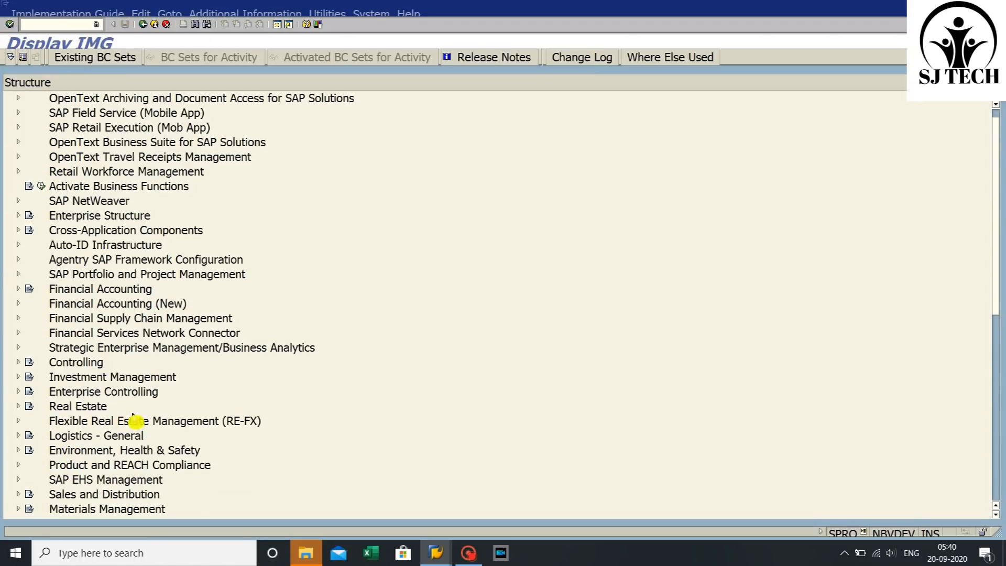
left_click(97, 438)
left_click(19, 436)
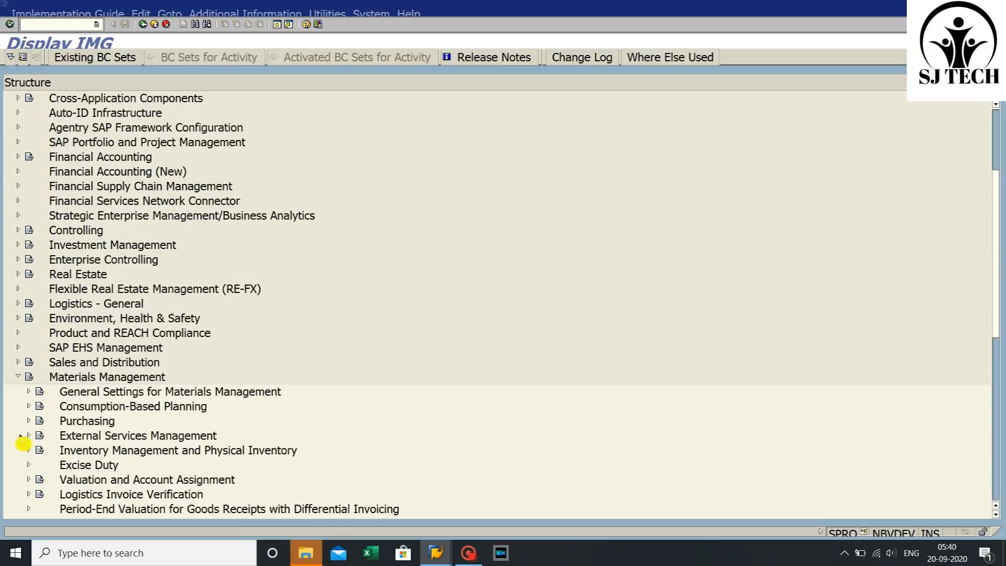
scroll(98, 400, "down", 1)
scroll(98, 400, "down", 1)
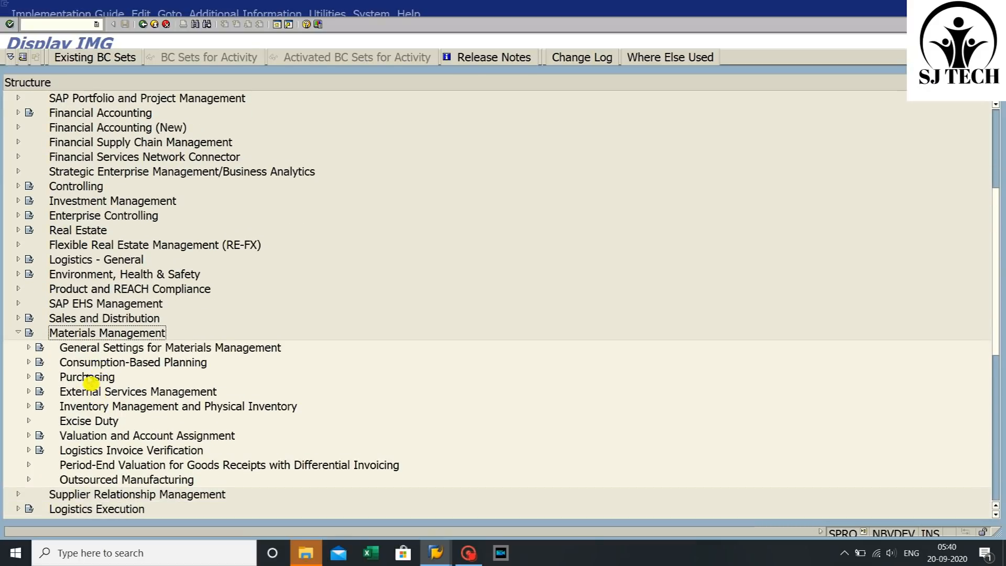
left_click(29, 377)
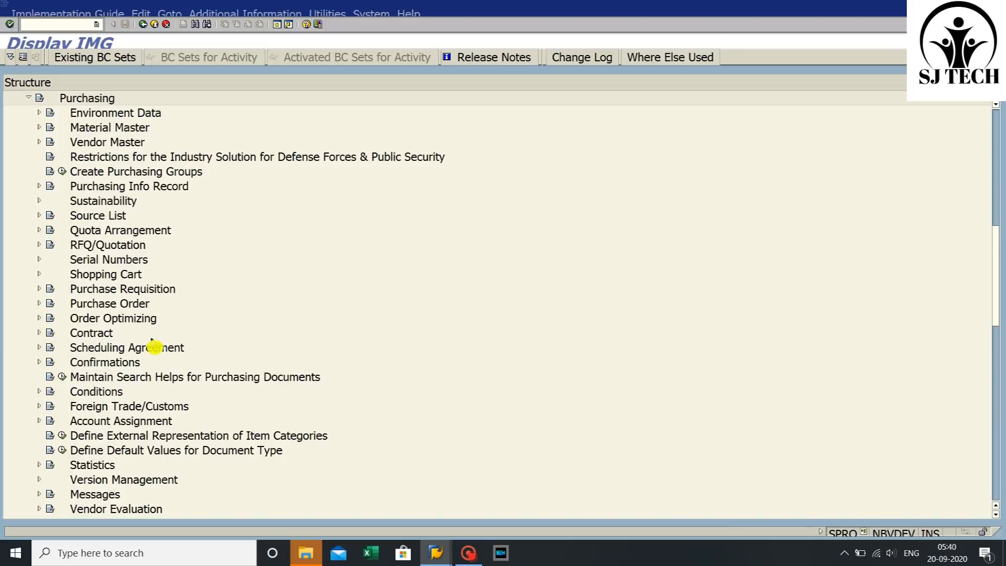
scroll(128, 328, "down", 1)
scroll(130, 329, "down", 4)
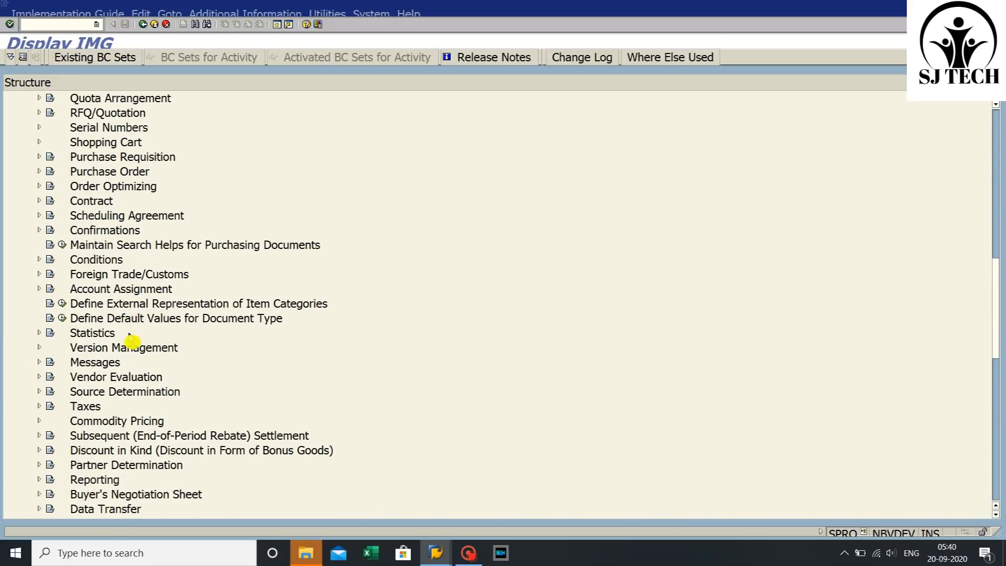
scroll(124, 296, "down", 2)
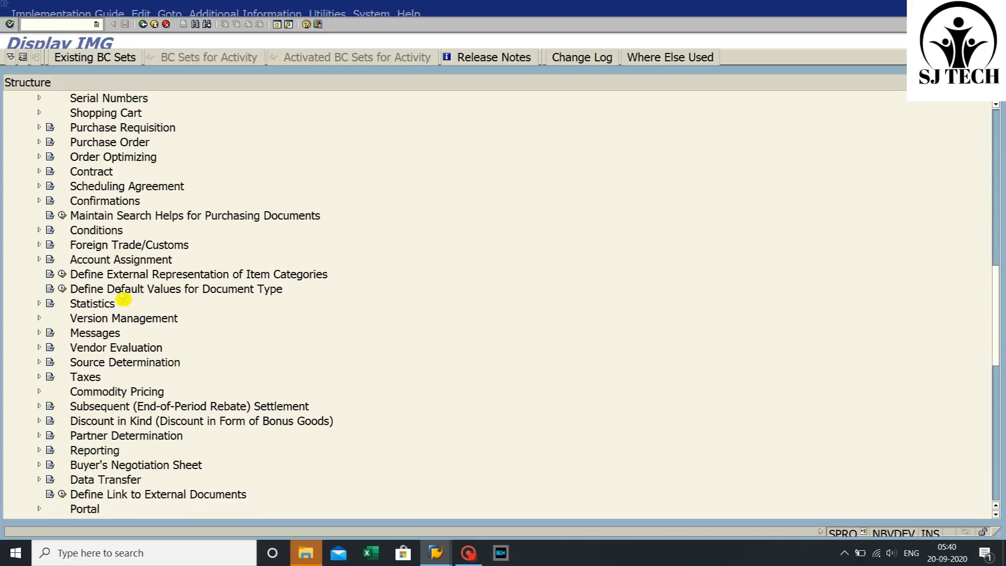
scroll(100, 236, "up", 3)
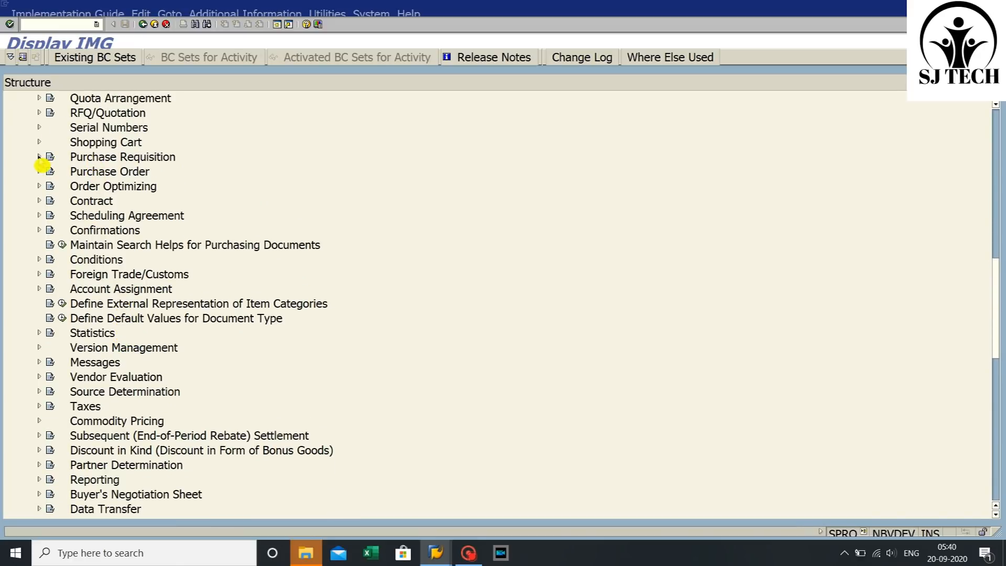
left_click(40, 157)
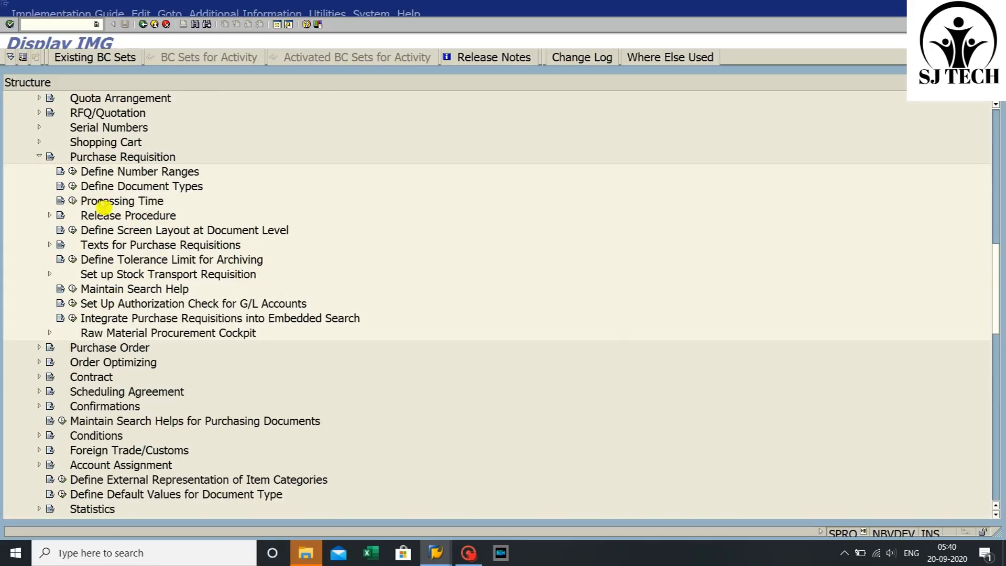
left_click(73, 186)
left_click(73, 187)
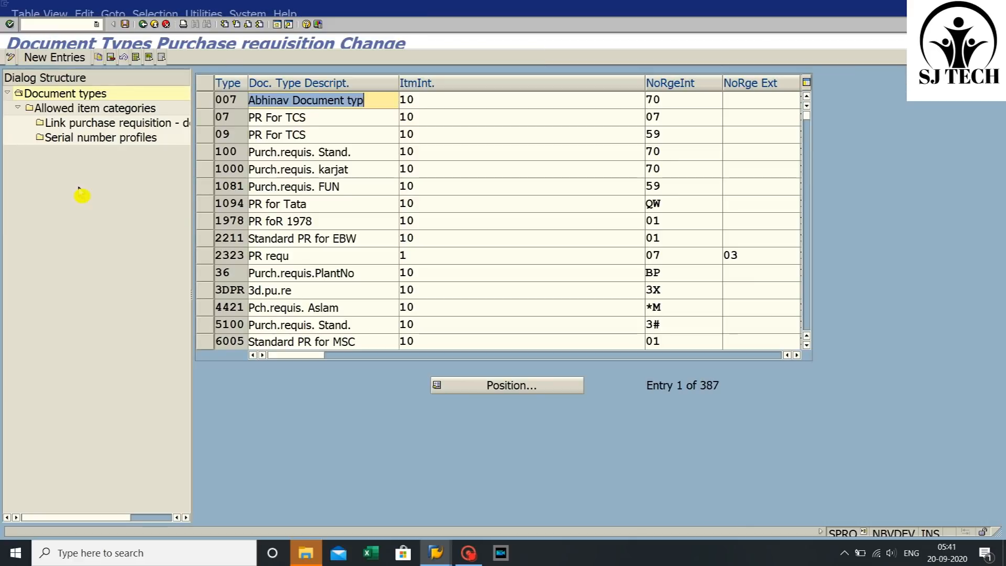
- Position the document type list on type SJ12
left_click(539, 388)
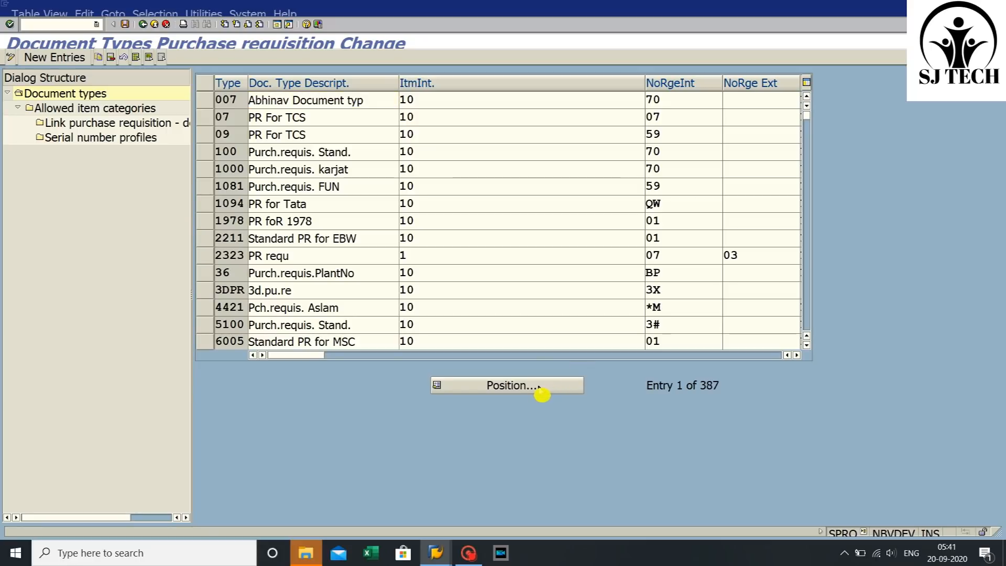
type("s")
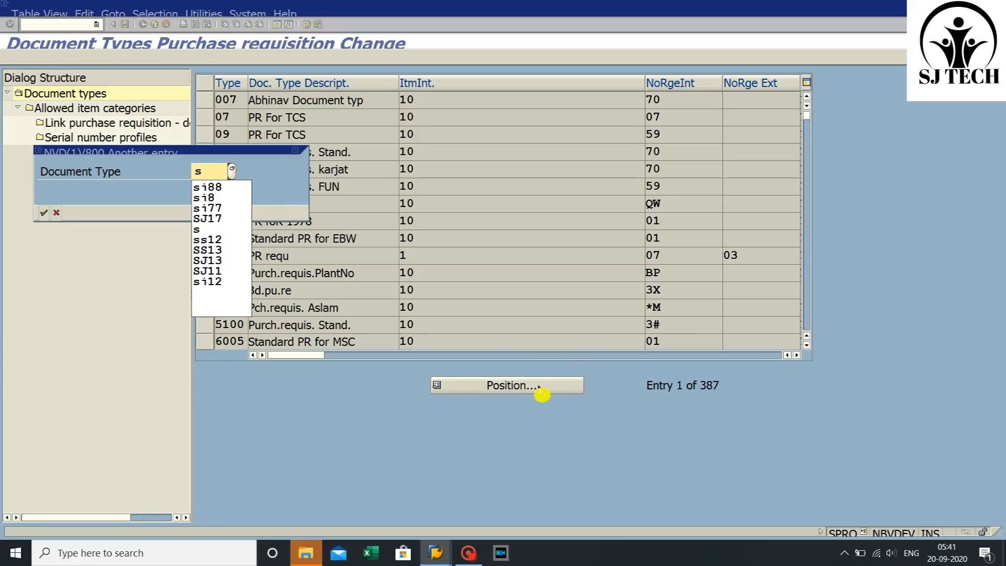
type("j12")
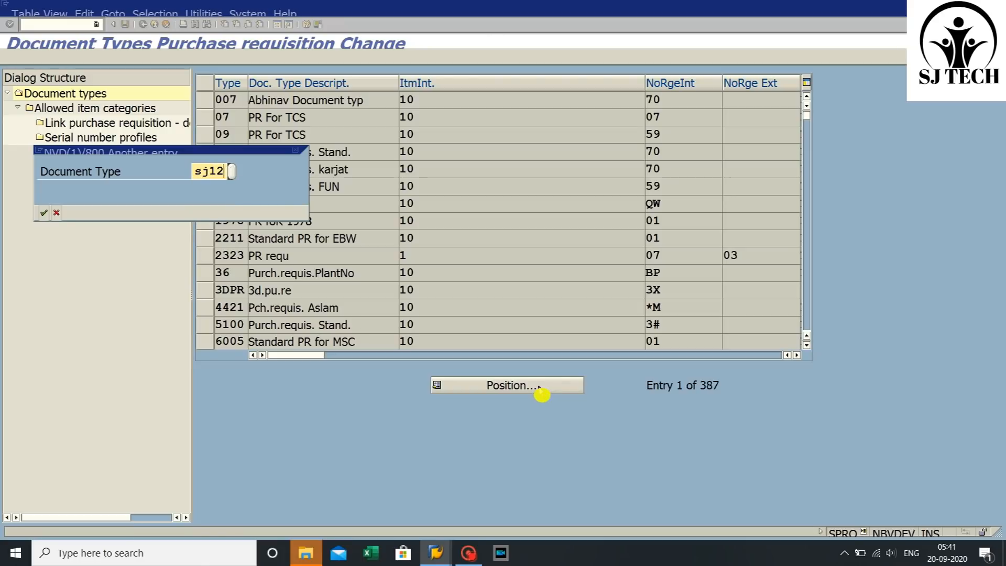
key("Return")
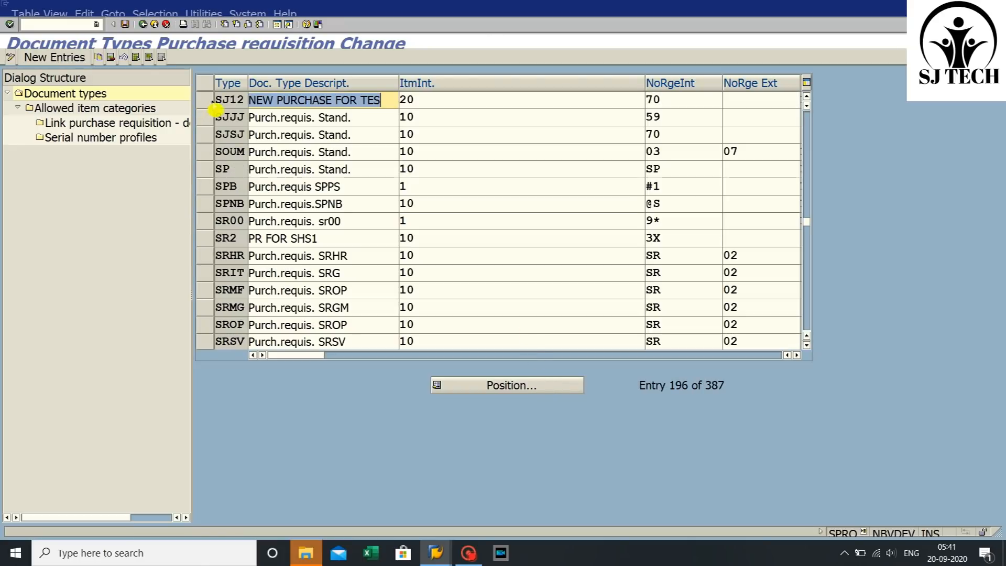
- Assign internal number range 1# to document type SJ12
left_click(206, 100)
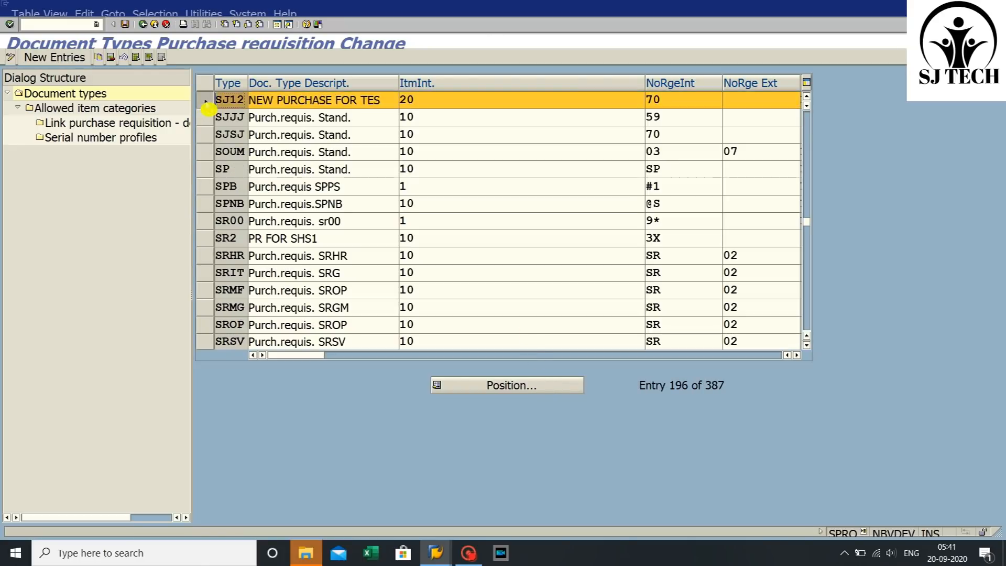
left_click(693, 99)
left_click(728, 99)
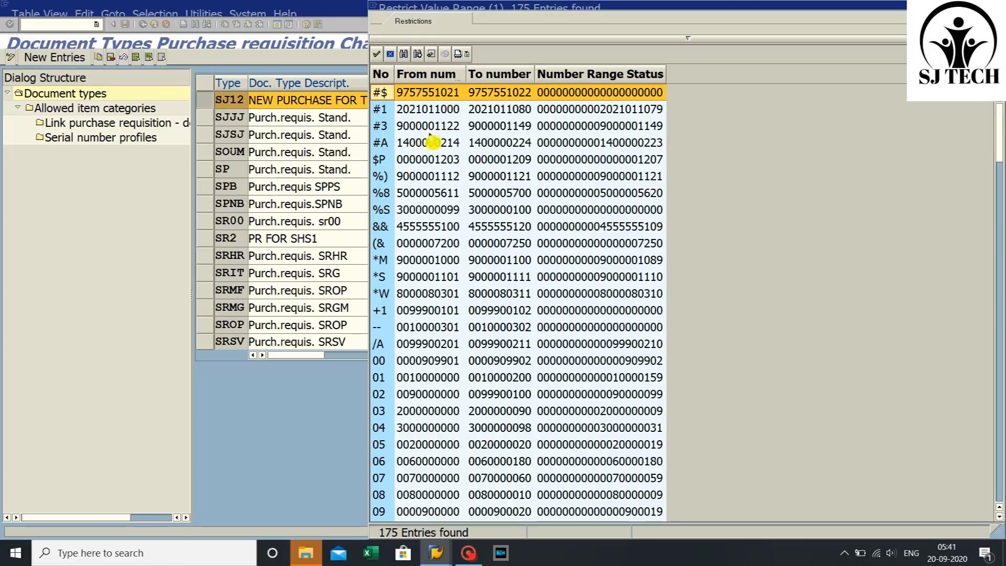
scroll(427, 140, "down", 2)
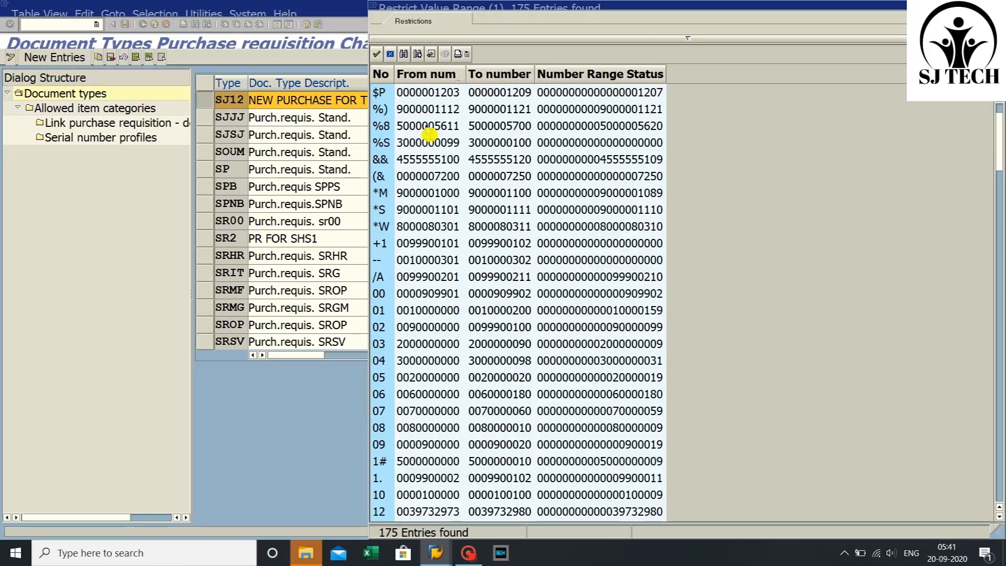
scroll(428, 135, "up", 2)
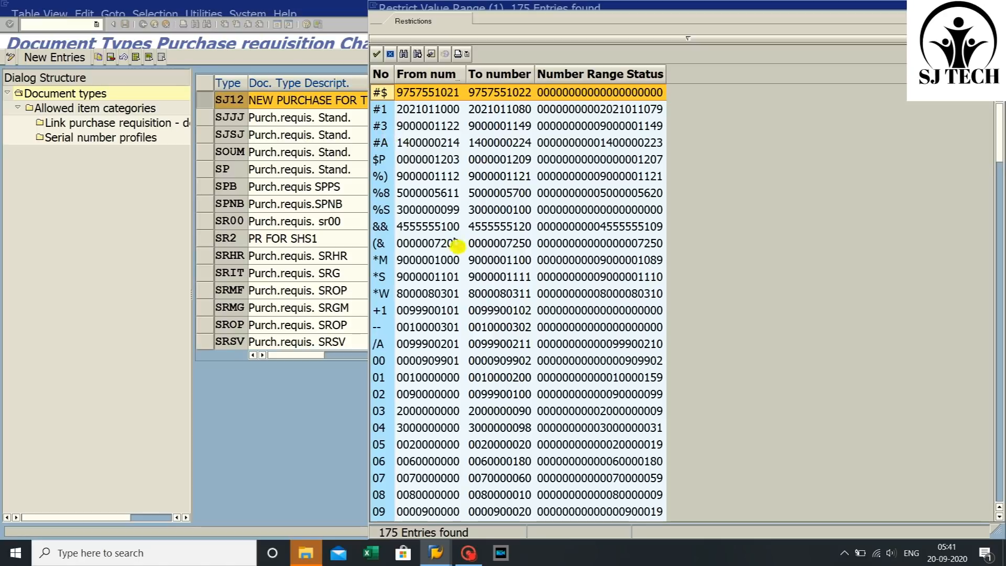
scroll(428, 377, "down", 4)
scroll(417, 407, "down", 3)
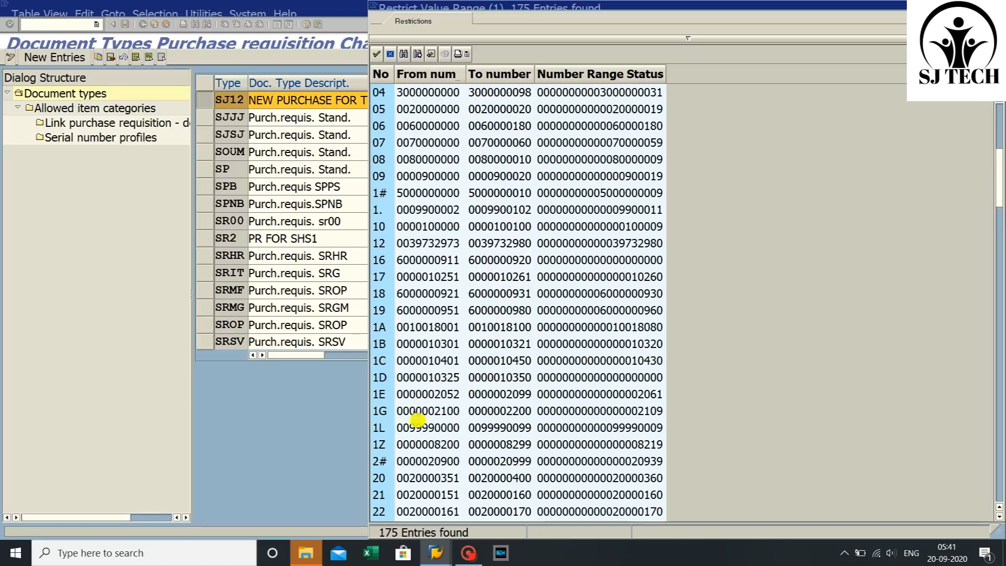
scroll(404, 366, "up", 2)
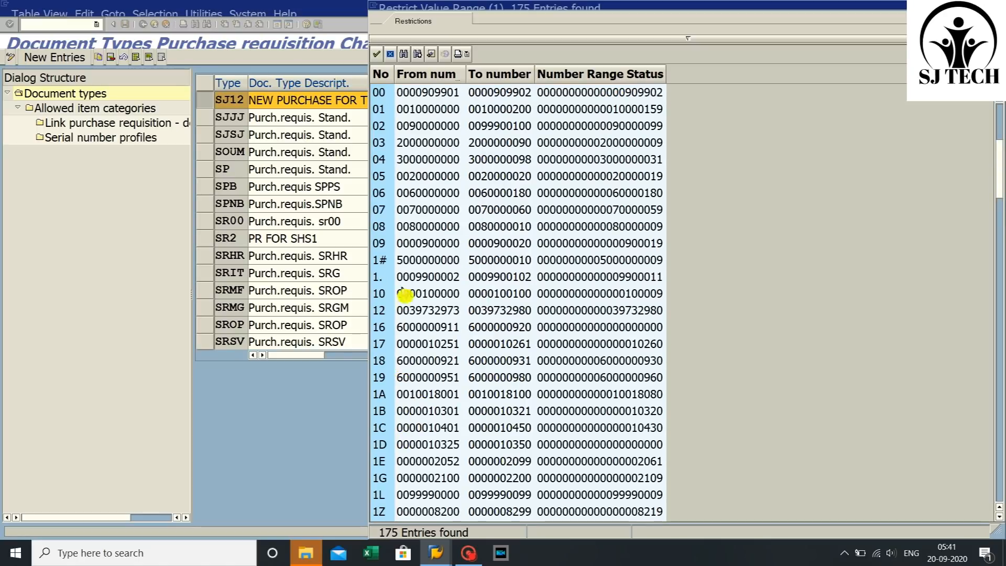
double_click(385, 264)
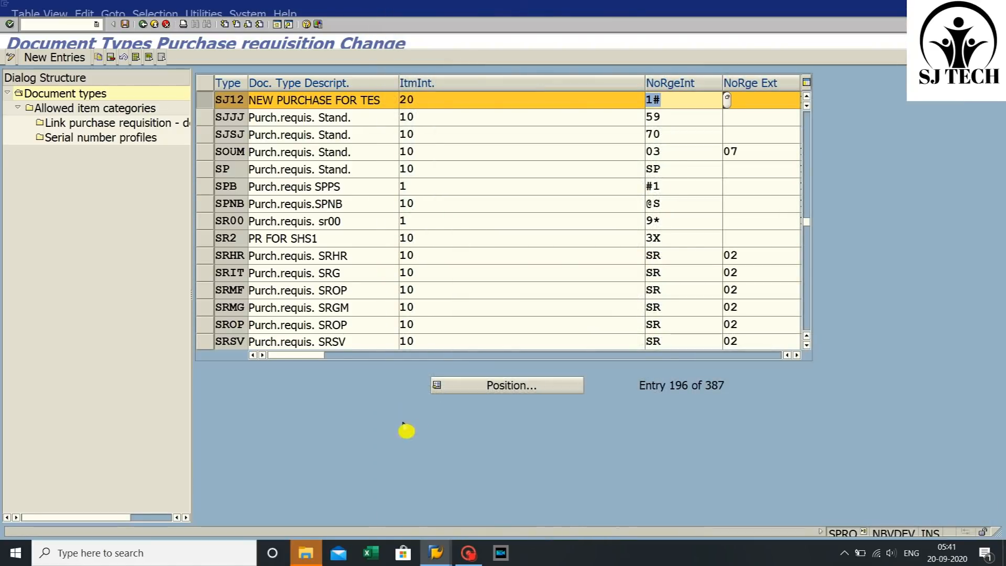
- Set document type SJ12's field selection key to SJJ
left_click_drag(294, 355, 410, 355)
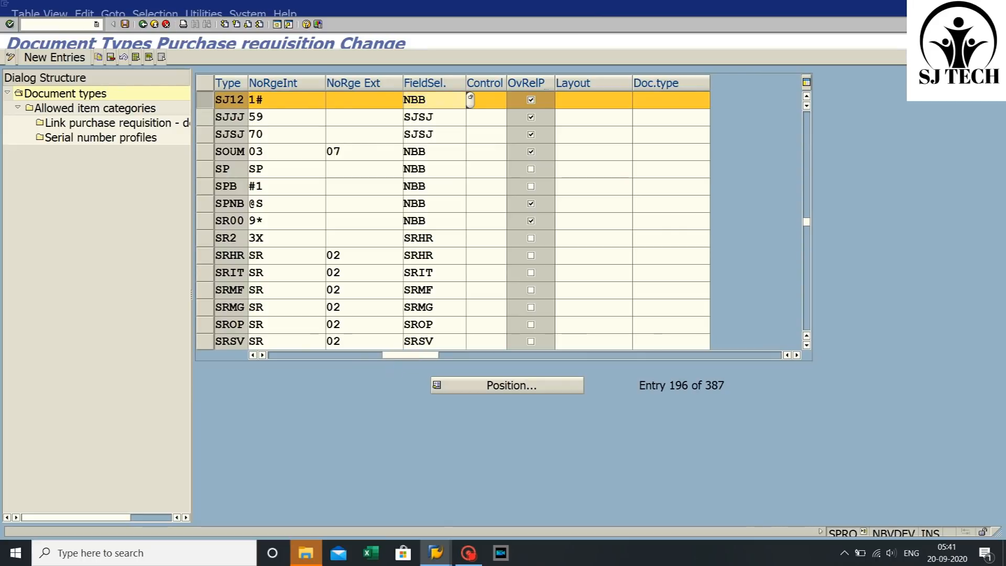
key("BackSpace")
key("BackSpace")
key("BackSpace")
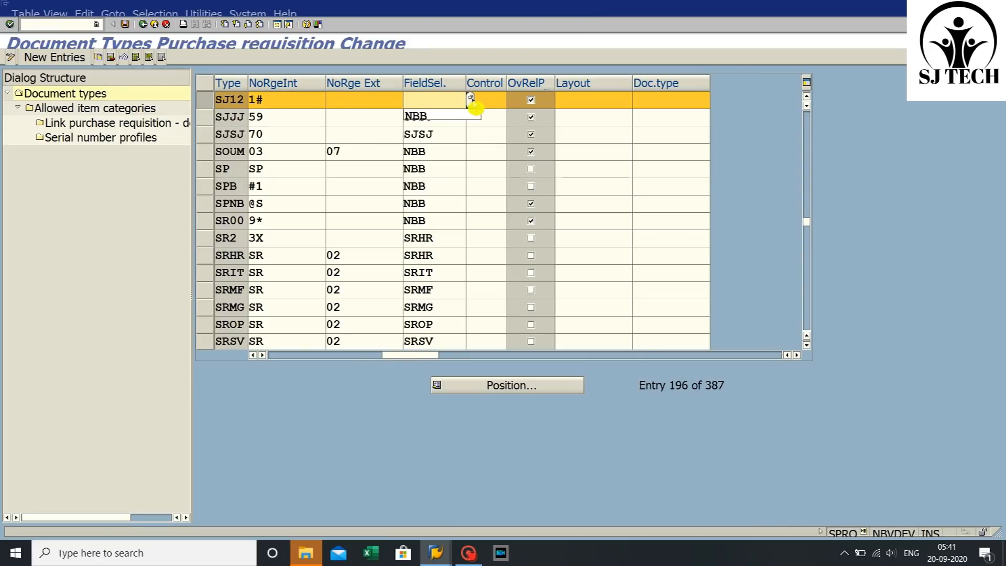
left_click(470, 98)
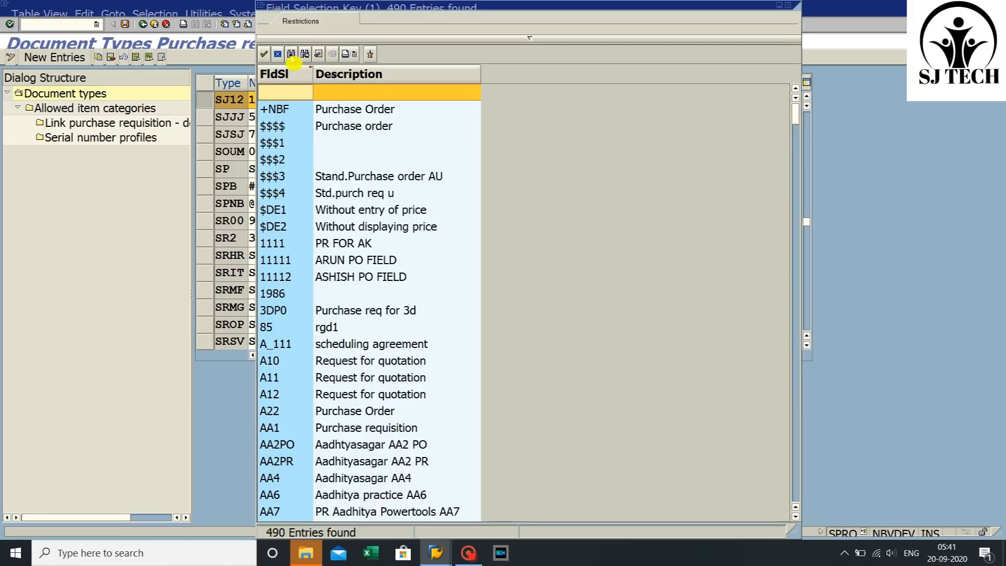
left_click(291, 55)
type("sjj")
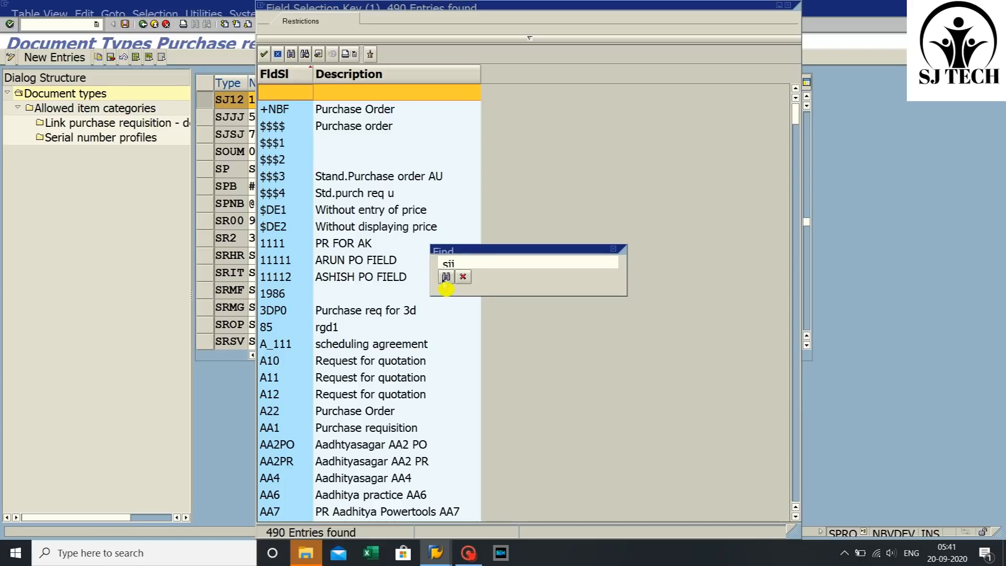
left_click(446, 276)
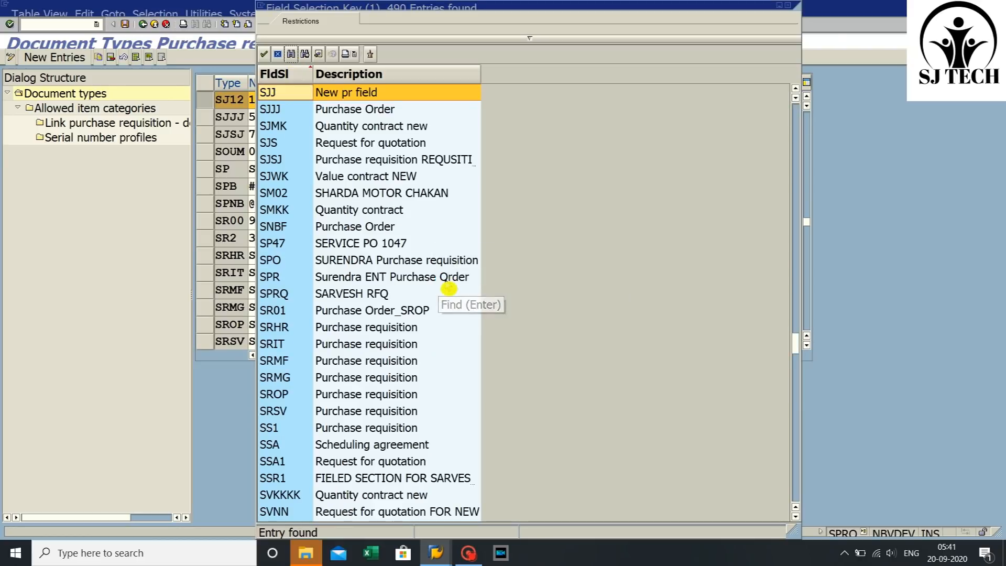
double_click(285, 96)
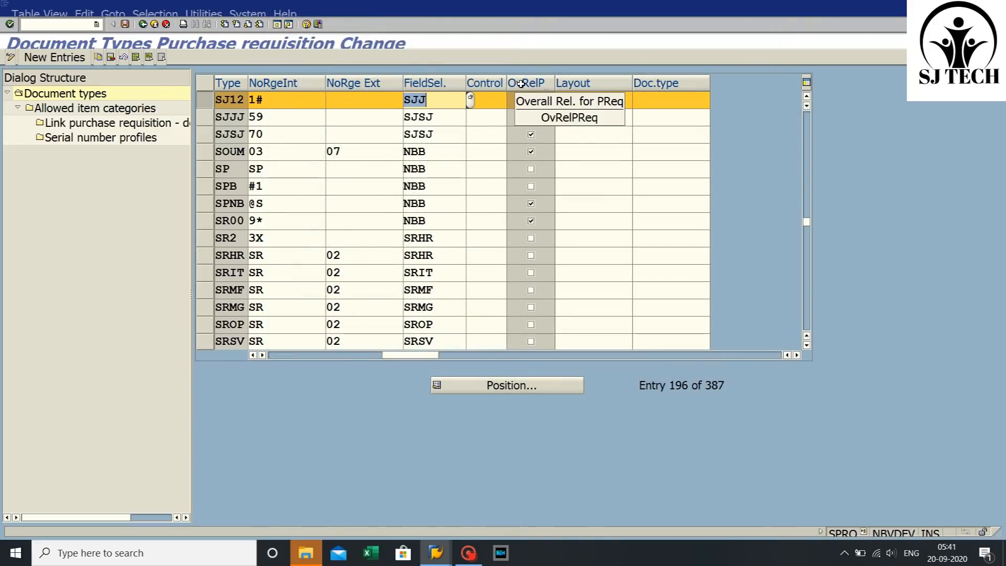
- Save the SJ12 document type changes in the customizing request
left_click(532, 101)
left_click(534, 101)
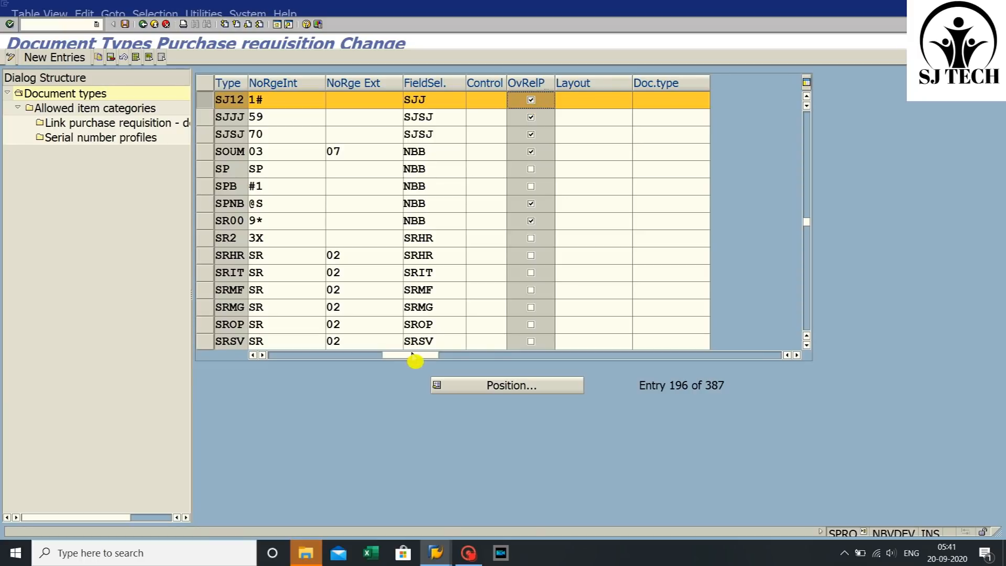
left_click_drag(416, 362, 267, 359)
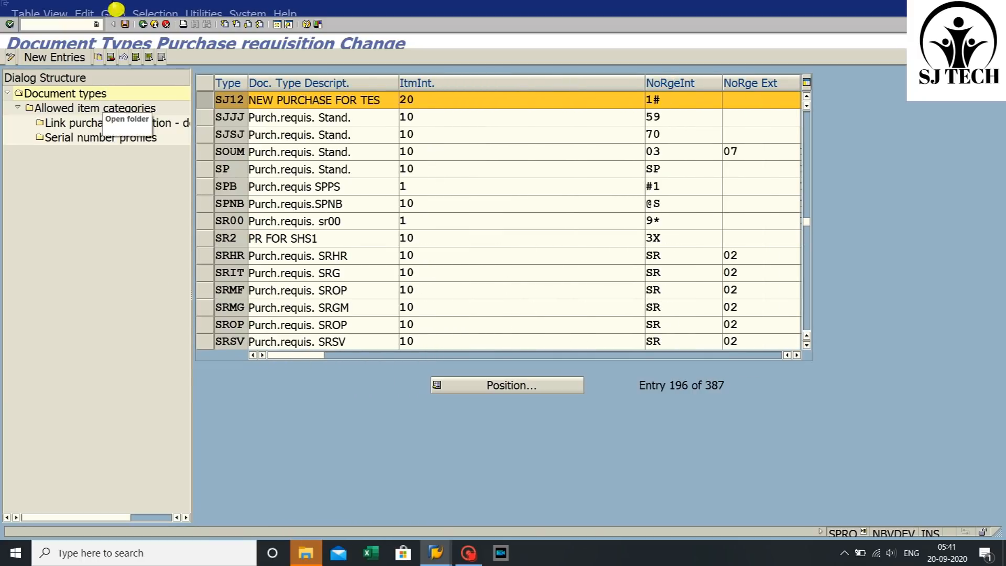
left_click(126, 25)
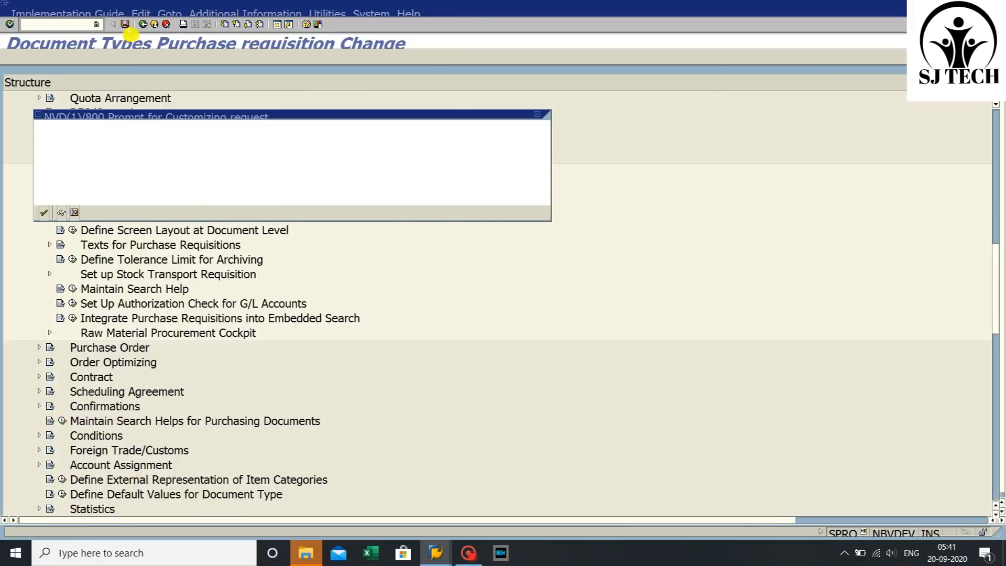
left_click(45, 215)
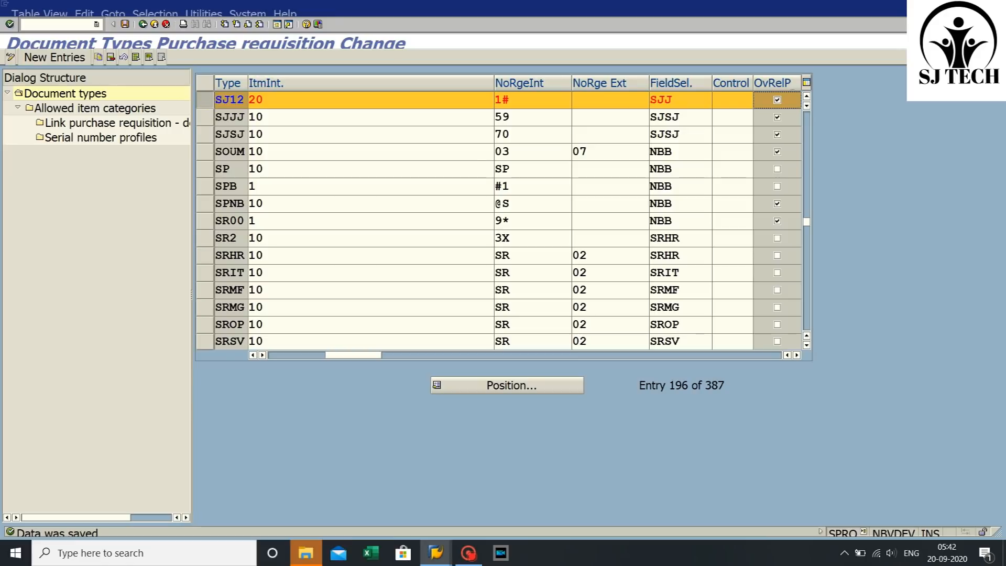
- Leave the document type customizing and return to the main menu
left_click(713, 100)
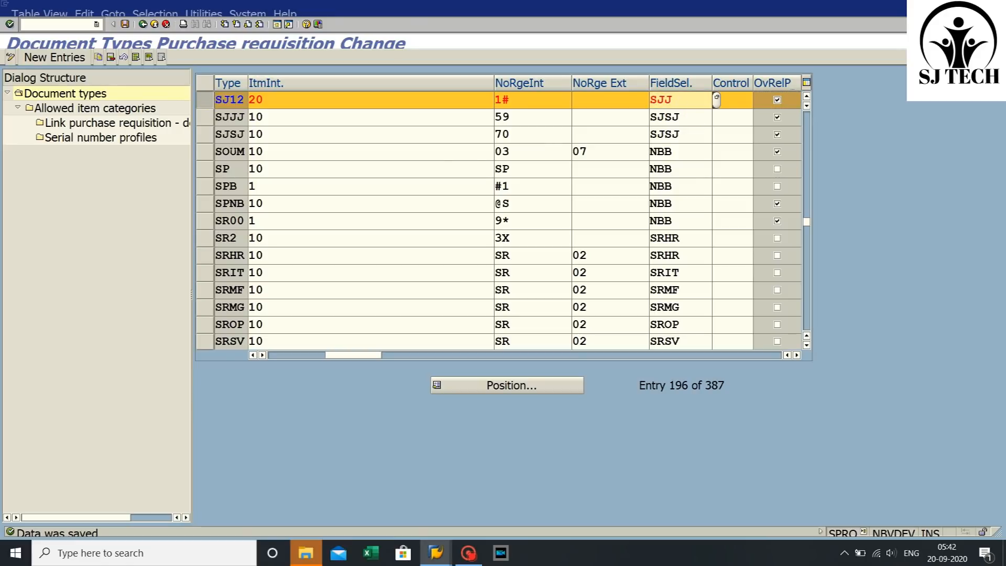
left_click(124, 24)
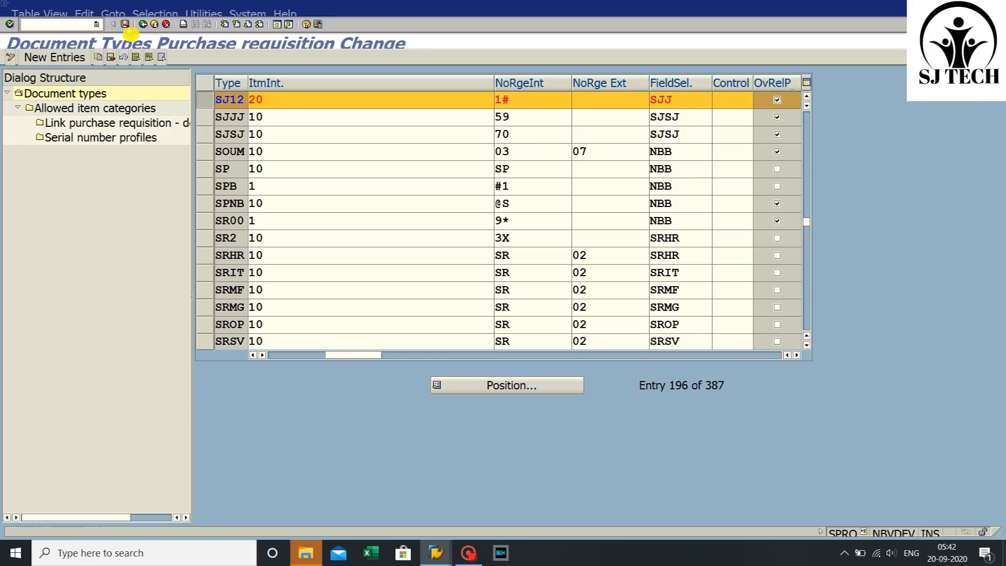
left_click(143, 24)
left_click(143, 24)
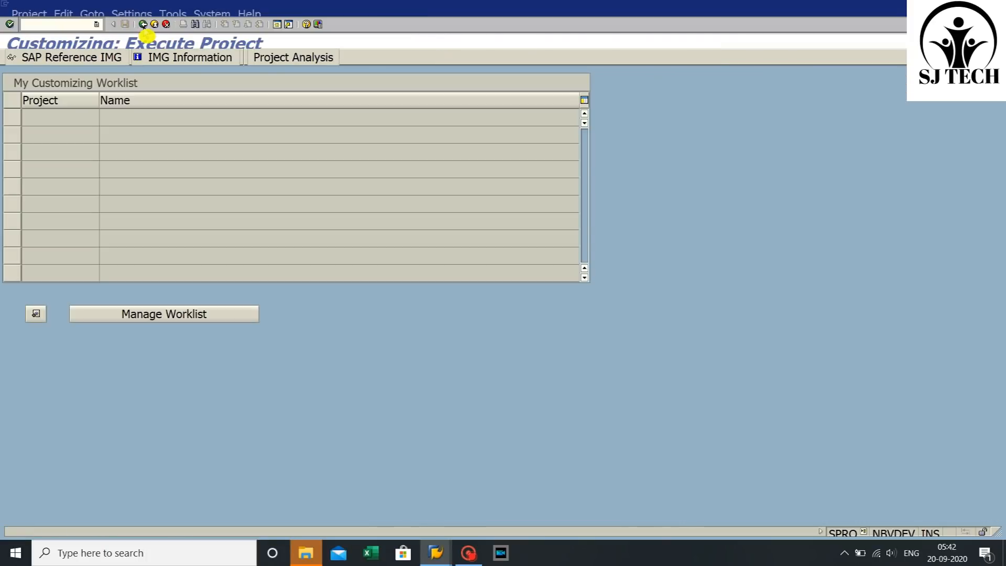
left_click(142, 24)
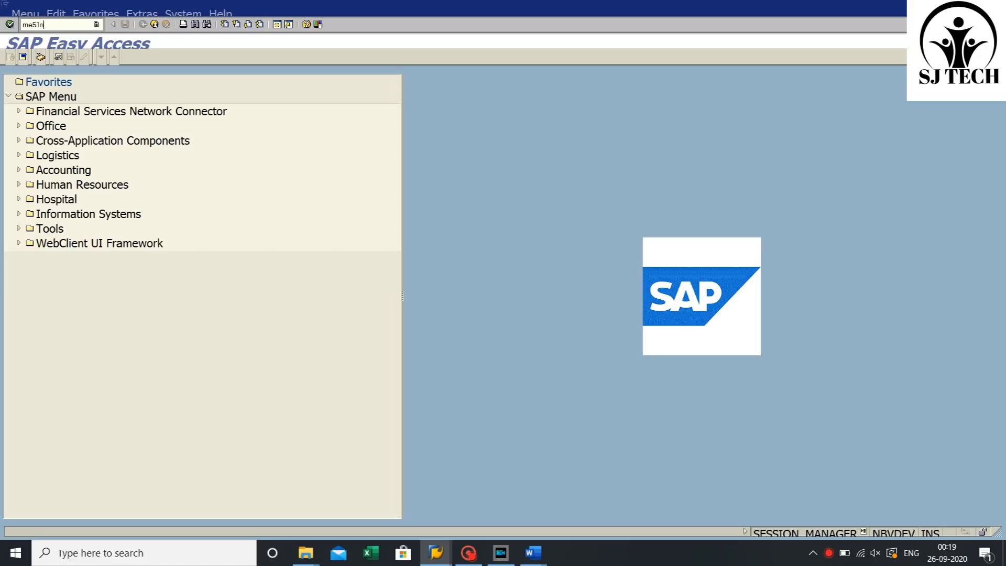
- Start transaction ME51N and choose document type SJSJ for the new purchase requisition
key("Return")
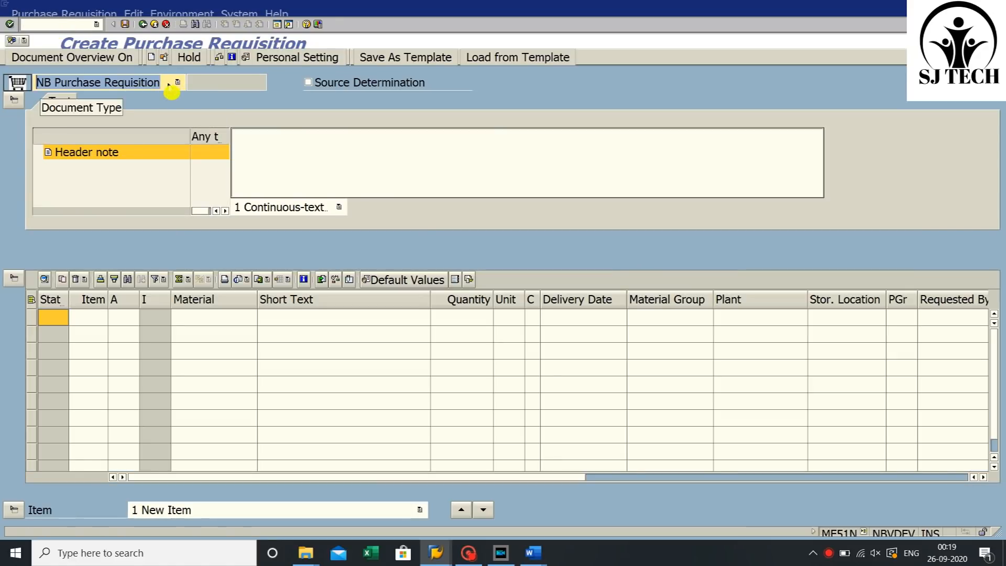
left_click(178, 82)
key("s")
key("s")
key("s")
key("s")
key("s")
key("s")
key("s")
key("s")
key("s")
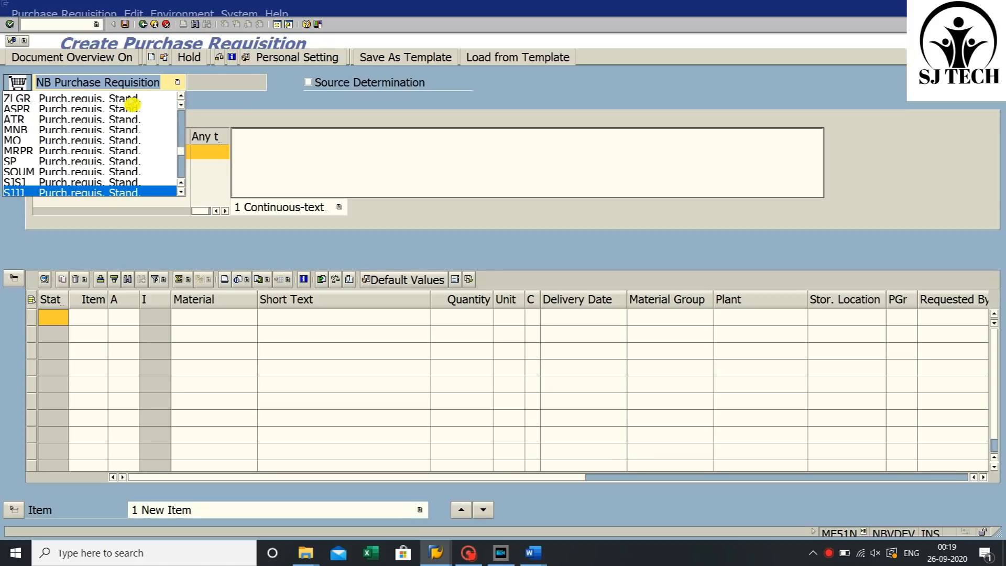
left_click(81, 182)
- Enter the header note 'Raw material for Production'
type("Raw material for ")
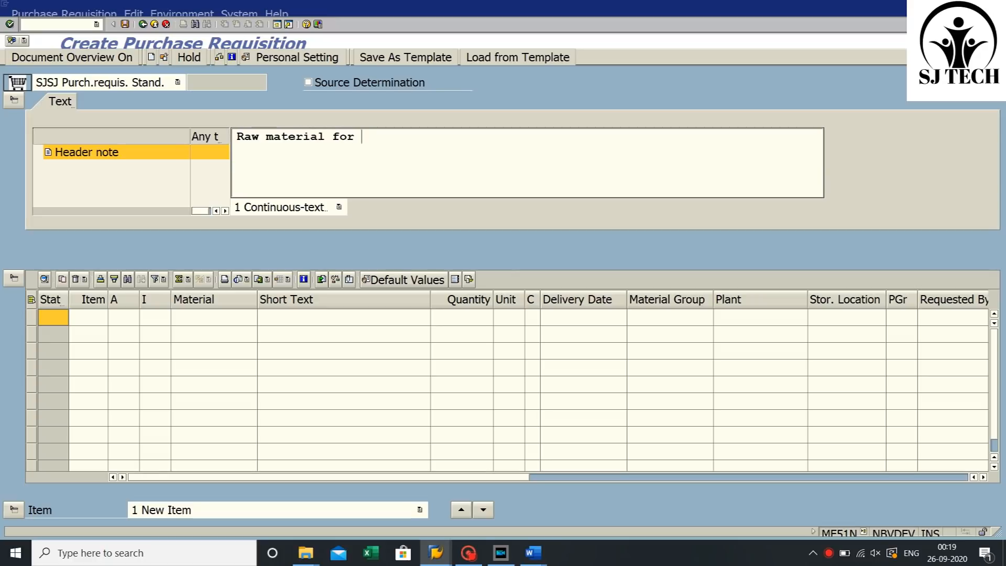
type("Production")
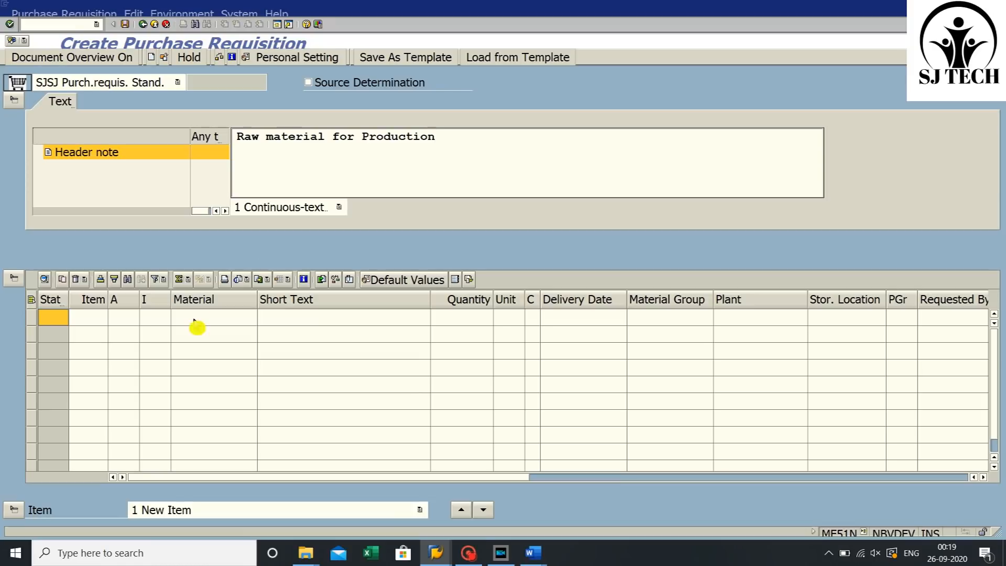
- Copy material 100067 from the Word notes and paste it into the first item's material field
left_click(197, 321)
mouse_move(533, 553)
left_click(451, 497)
double_click(130, 279)
right_click(130, 282)
left_click(158, 312)
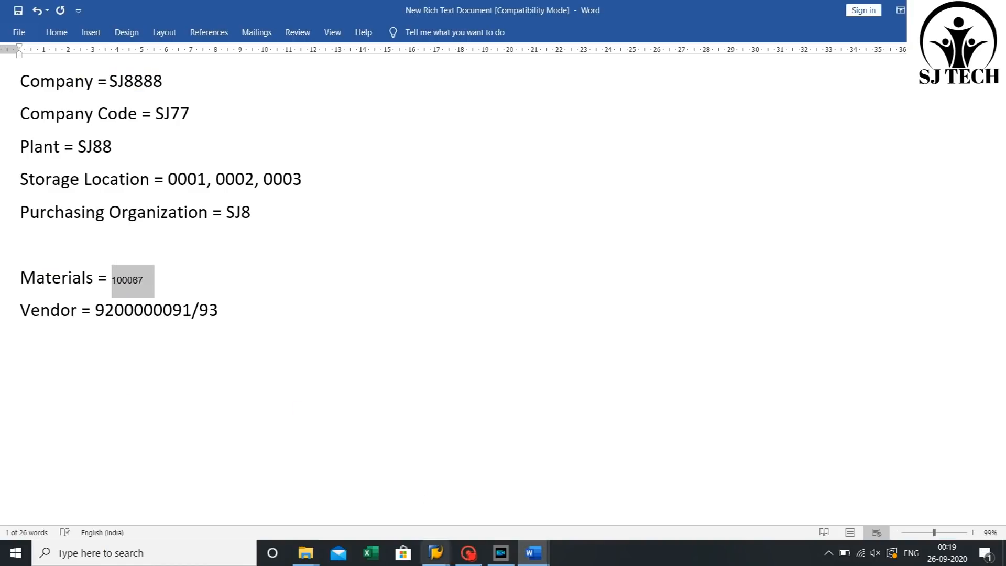
left_click(445, 554)
left_click(374, 496)
key("ctrl+v")
- Enter the item short text 'raw material for production' and quantity 100
left_click(344, 316)
type("raw ma")
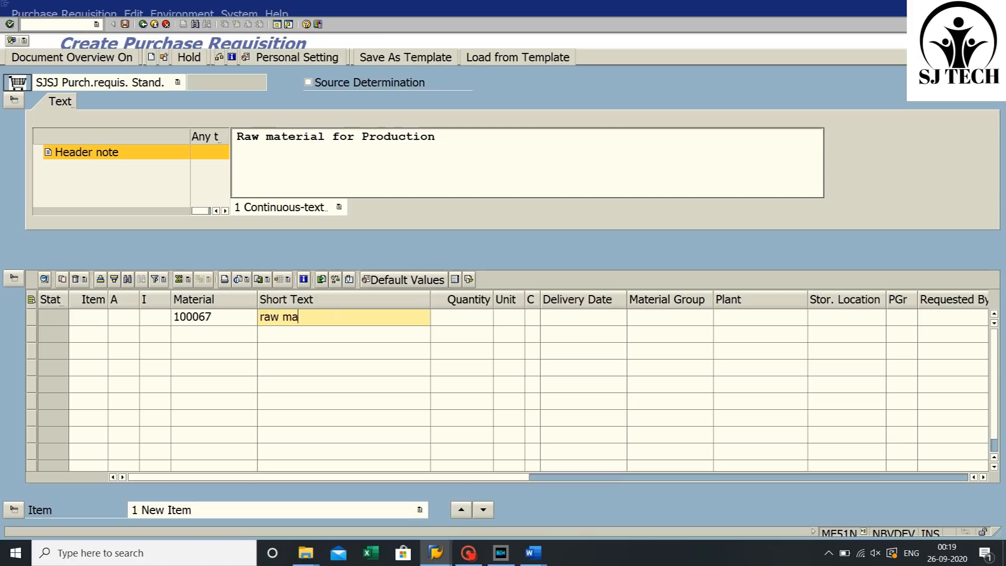
type("terial for production")
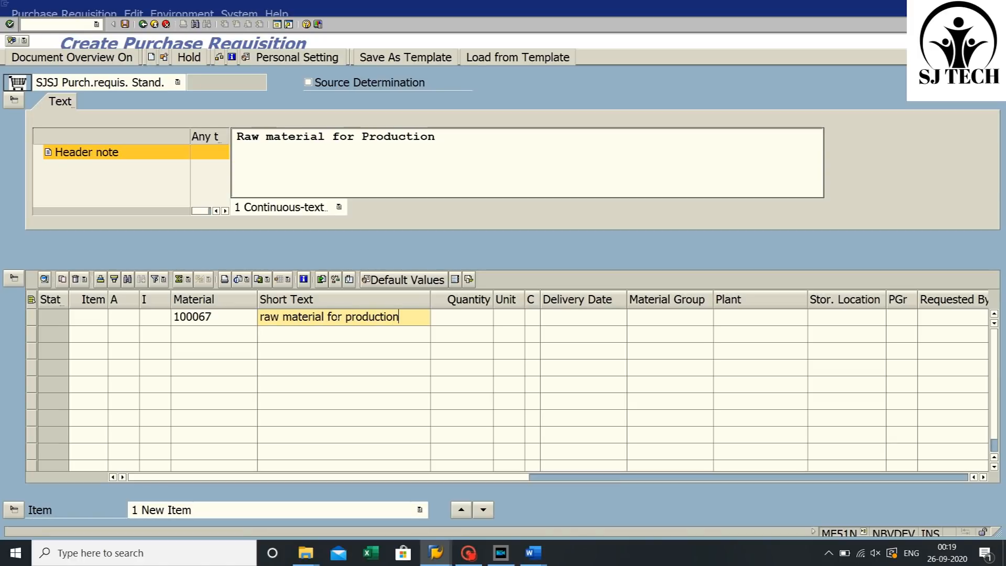
left_click(452, 320)
type("100")
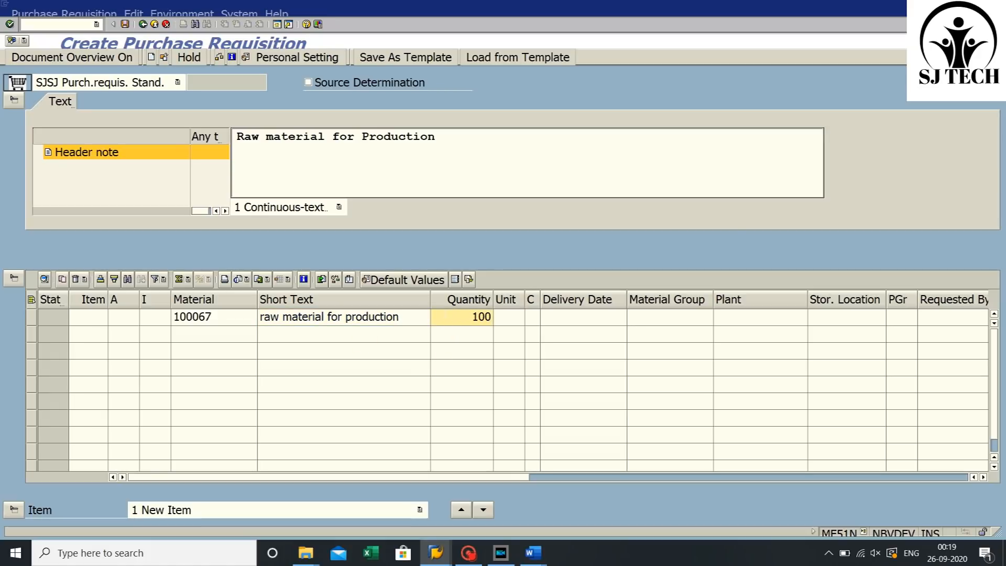
- Set the item's delivery date to 25.11.2020 and plant to sj88
left_click(600, 320)
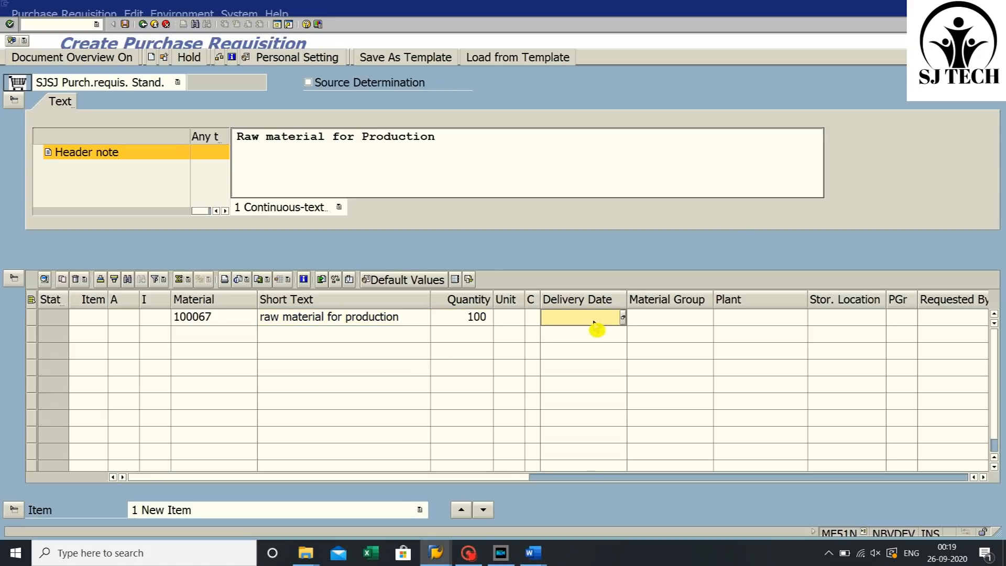
type("30")
key("BackSpace")
key("BackSpace")
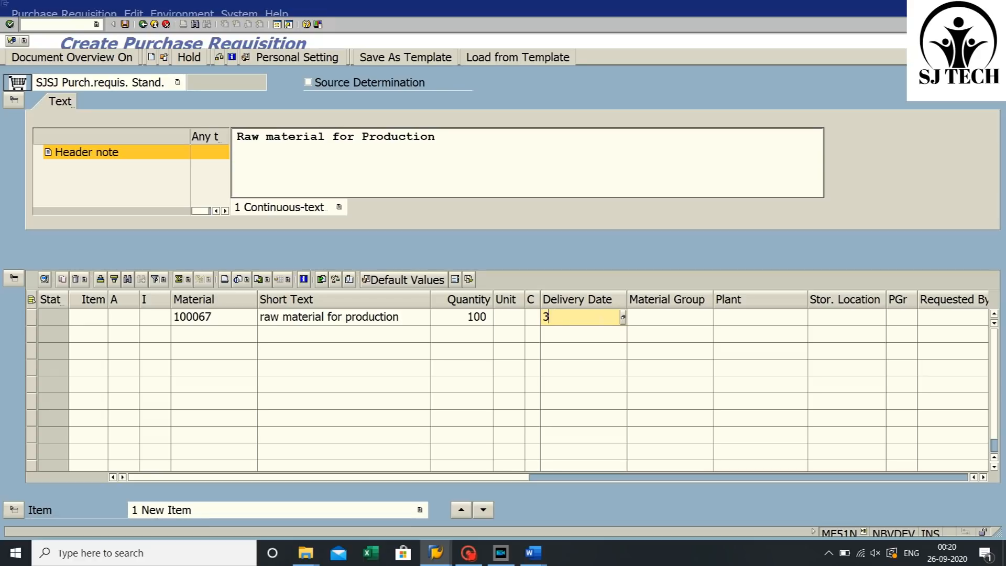
type("25.11.2020")
left_click(752, 316)
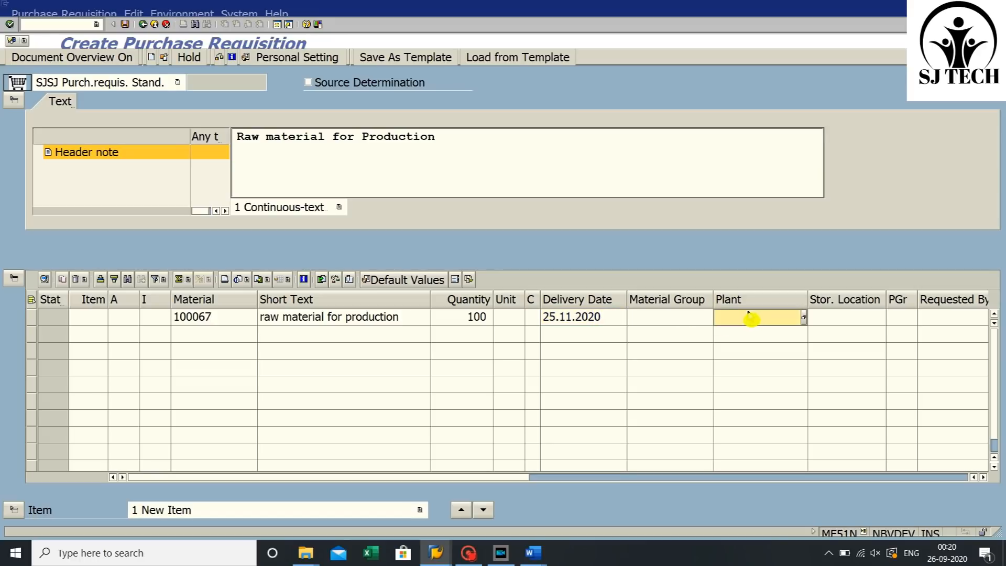
type("sj88")
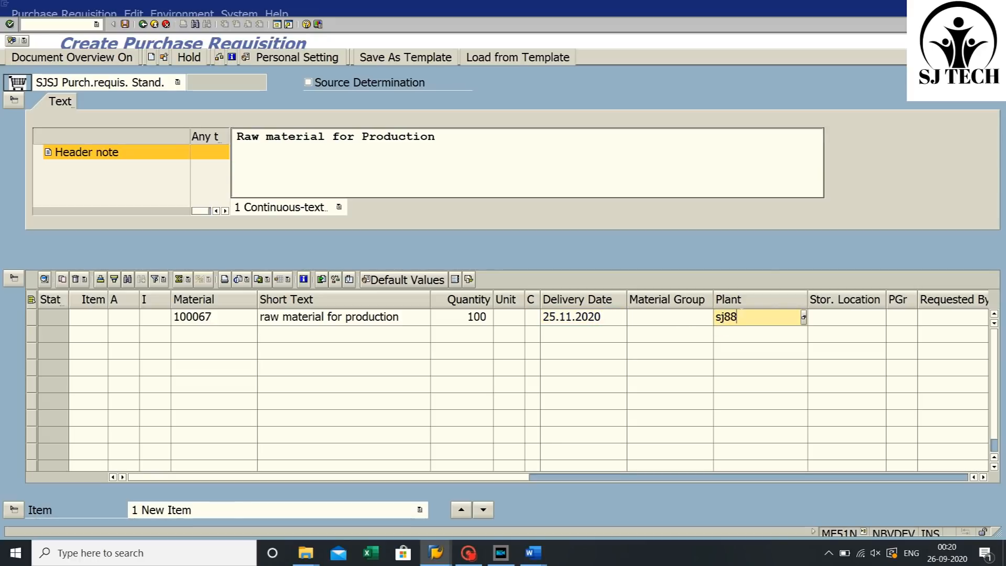
- Enter storage location 0001 and purchasing group 001 for the item and confirm it
left_click(848, 321)
type("0001")
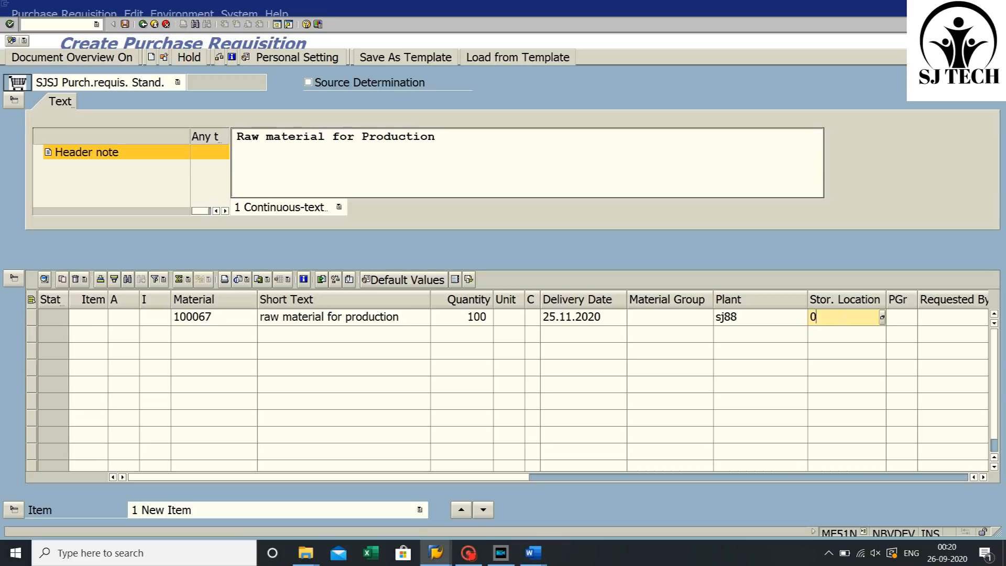
left_click(894, 321)
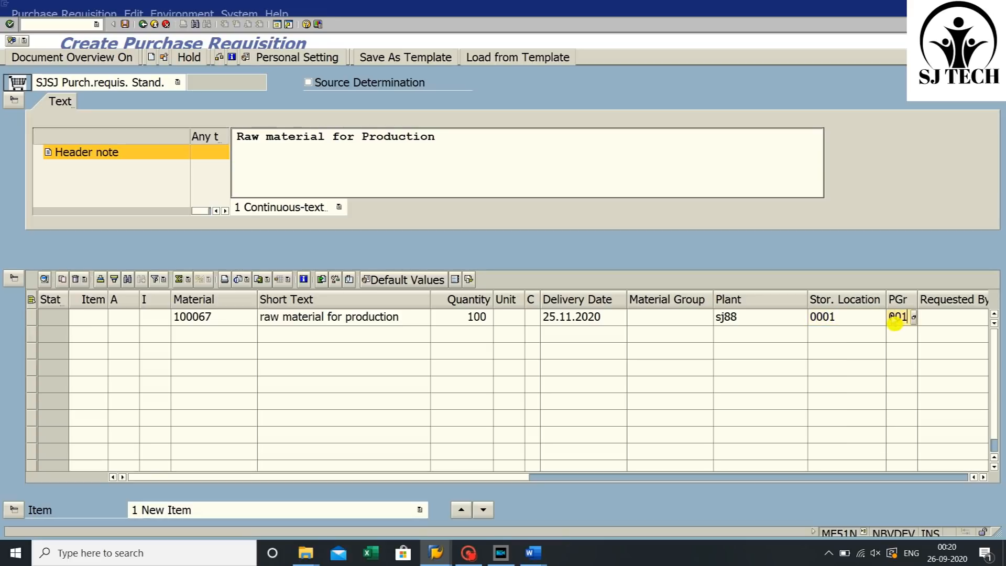
type("001")
key("Return")
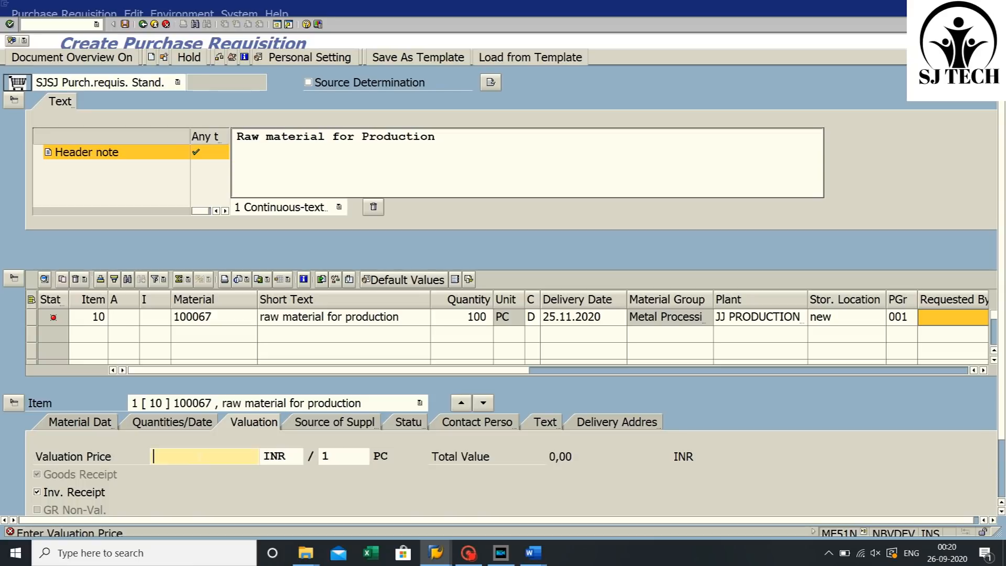
- Set the item's valuation price to 1200 INR
type("1200")
key("Return")
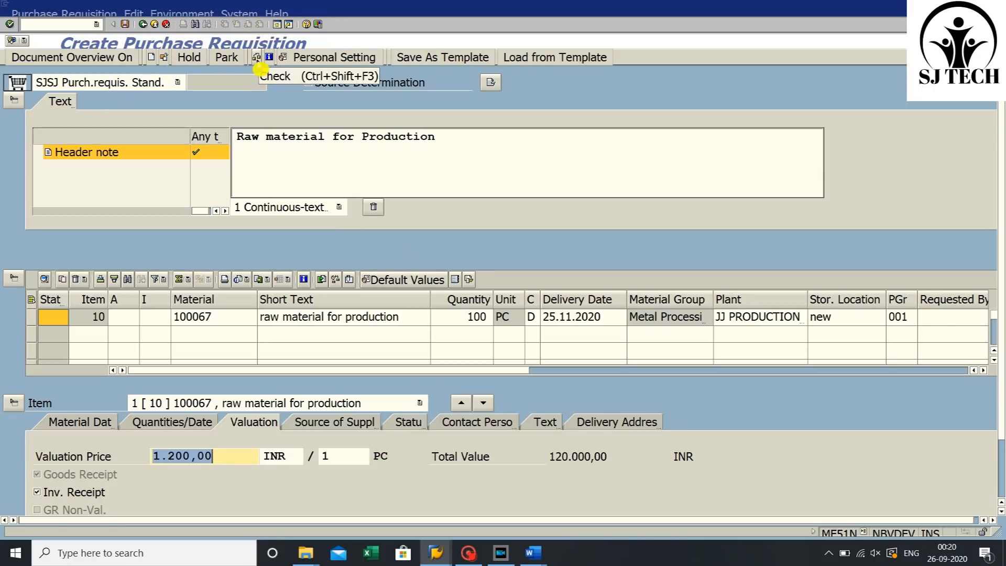
- Check the purchase requisition and save it
left_click(256, 58)
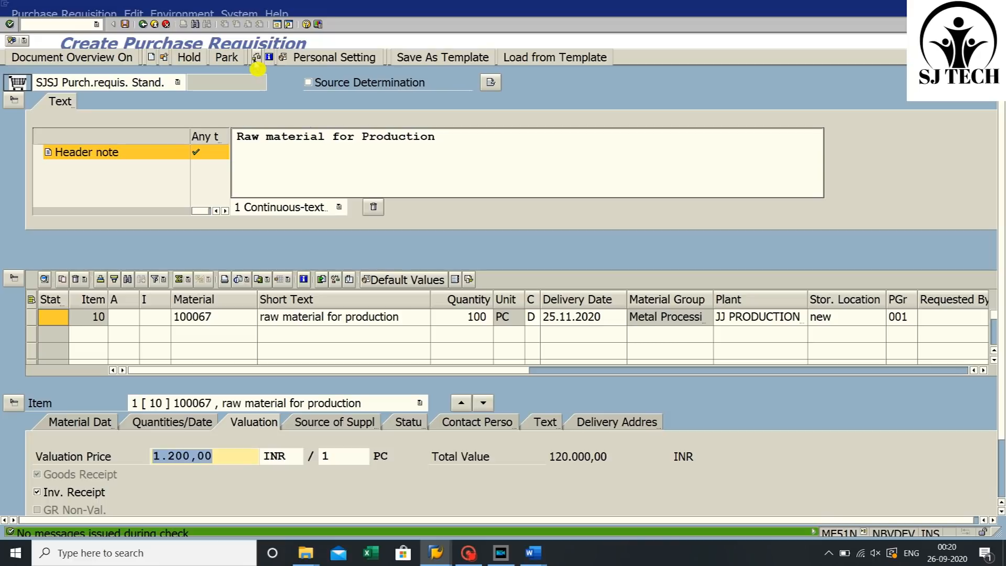
double_click(90, 540)
left_click_drag(27, 89, 231, 140)
left_click(466, 57)
left_click(124, 25)
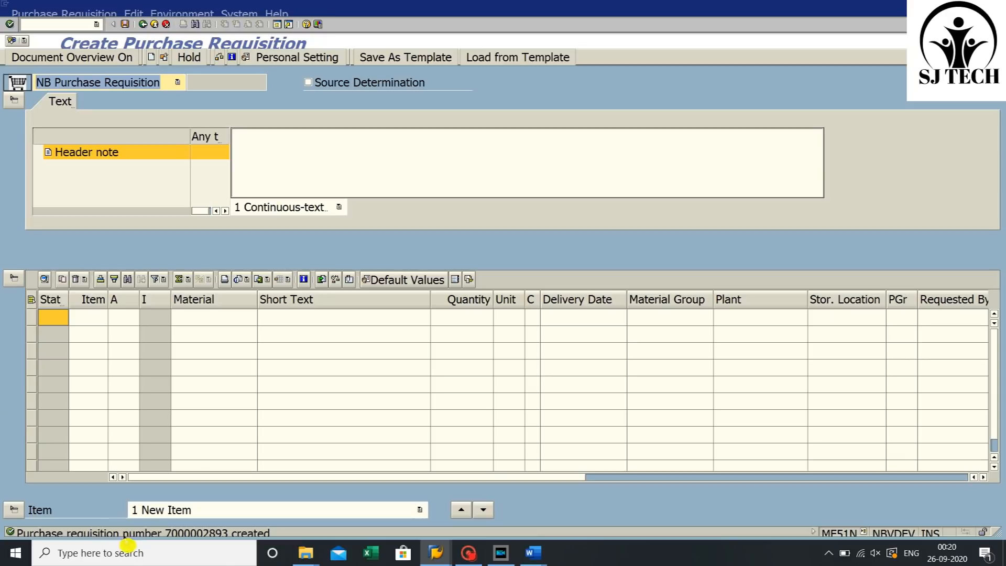
- Copy the created requisition number and record it in the Word notes after 'pr no ='
double_click(121, 535)
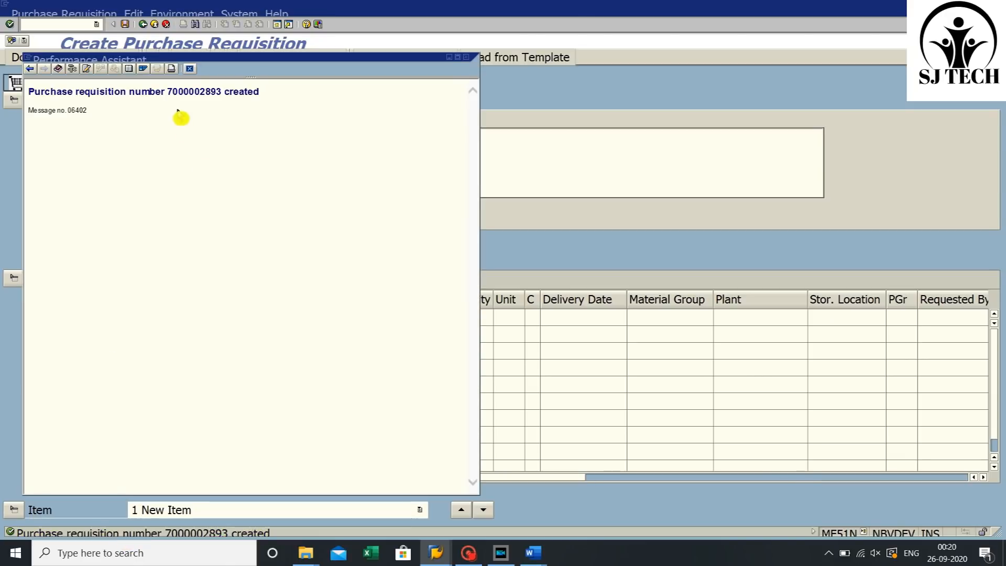
left_click_drag(168, 92, 224, 92)
right_click(210, 95)
left_click(227, 119)
mouse_move(533, 553)
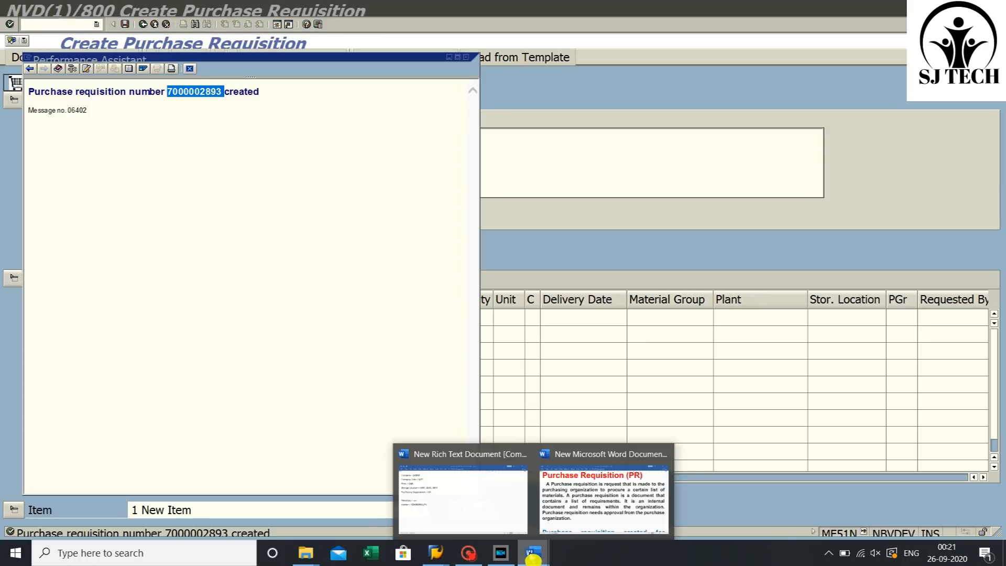
left_click(461, 490)
left_click(131, 366)
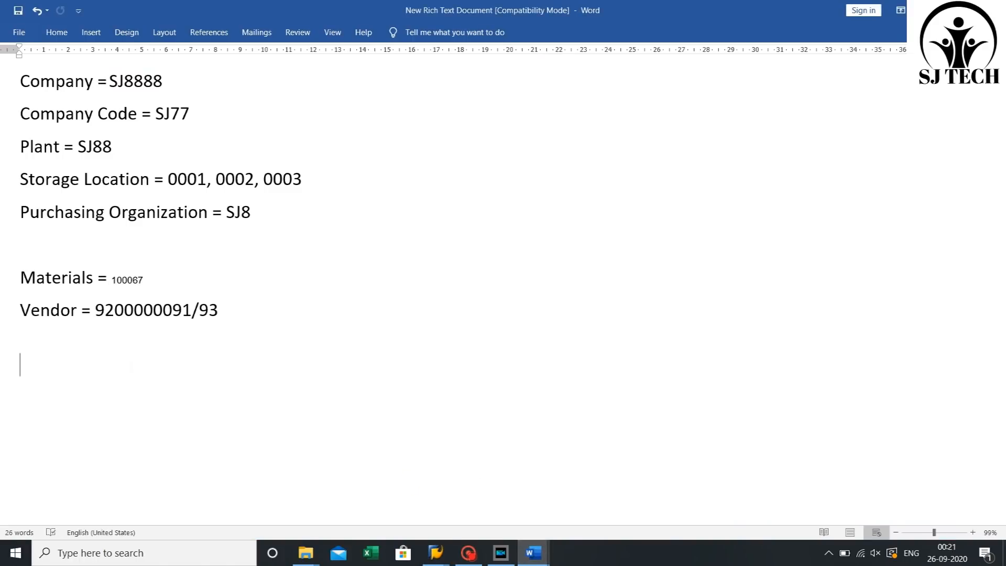
type("pr no =")
key("ctrl+v")
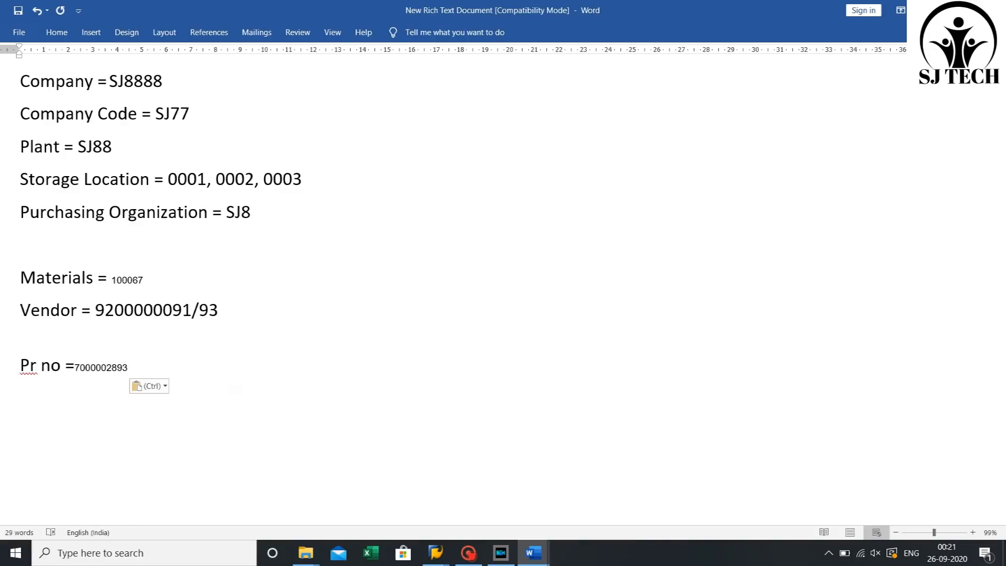
- Open the saved purchase requisition in change mode with ME52N through the Other Document selection
mouse_move(461, 555)
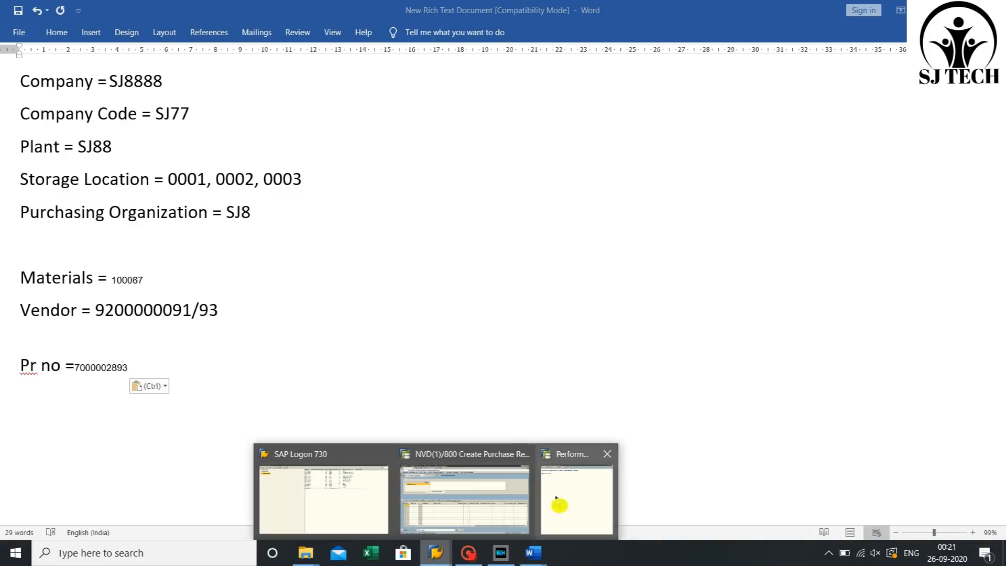
left_click(442, 505)
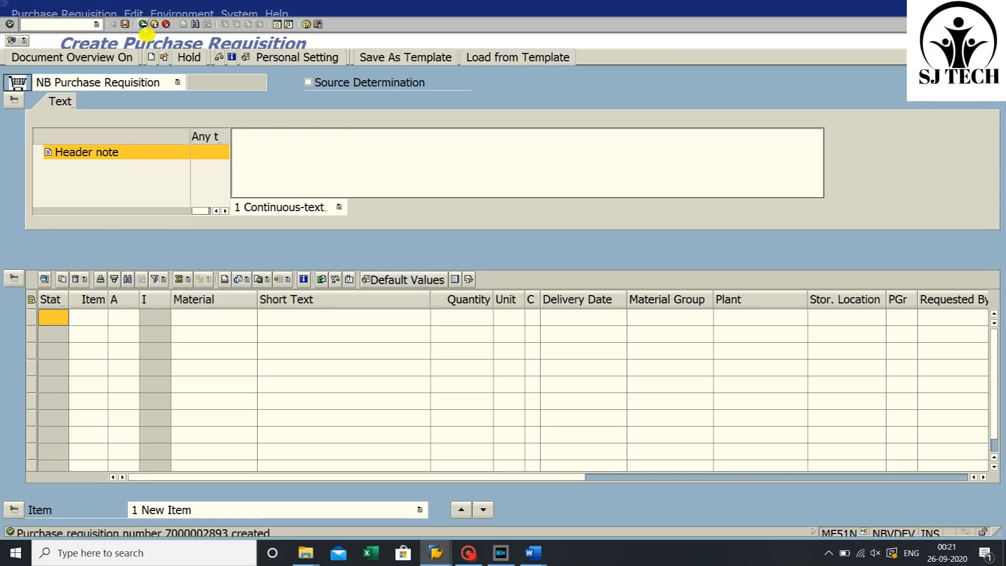
left_click(143, 24)
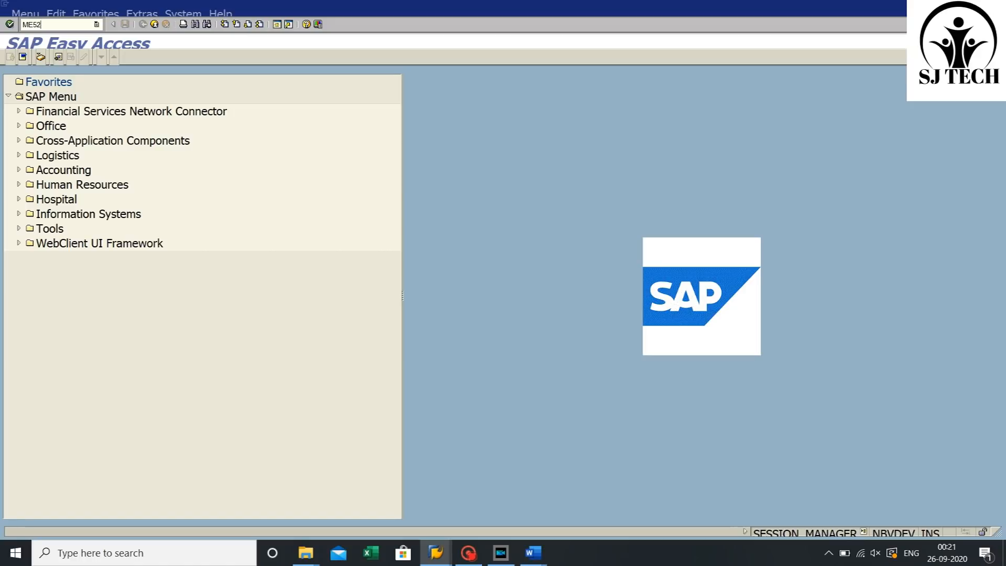
key("Return")
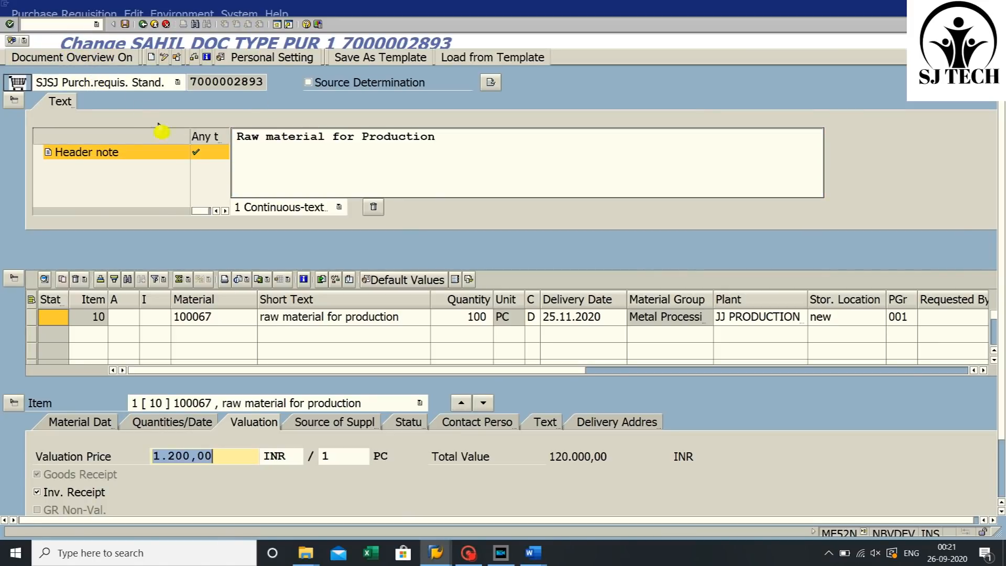
left_click(176, 59)
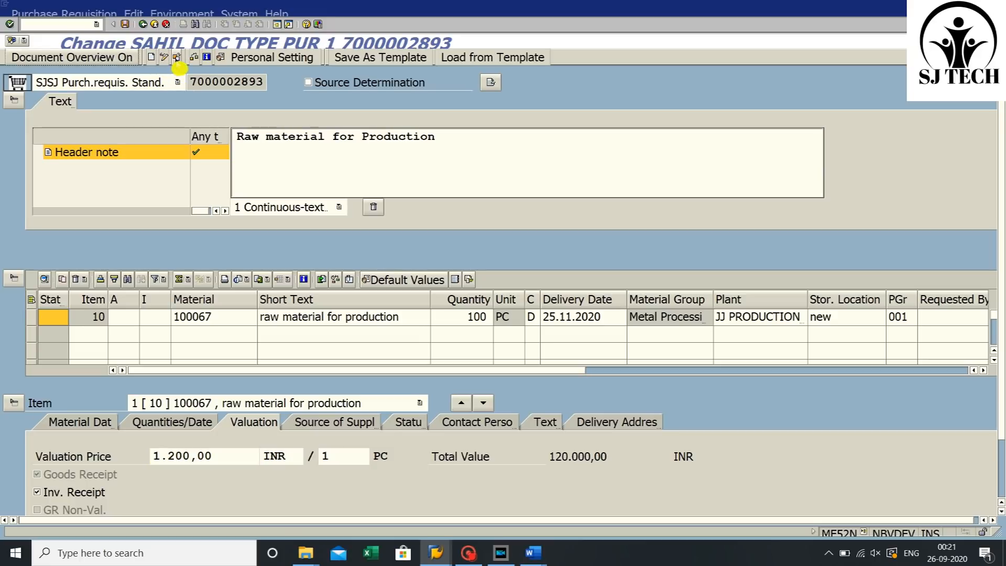
left_click(176, 59)
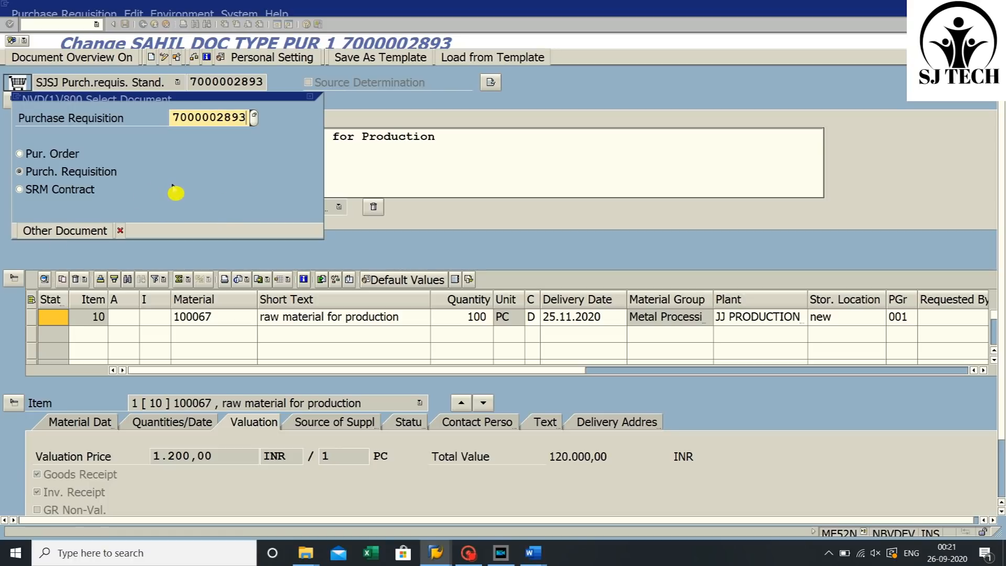
key("Return")
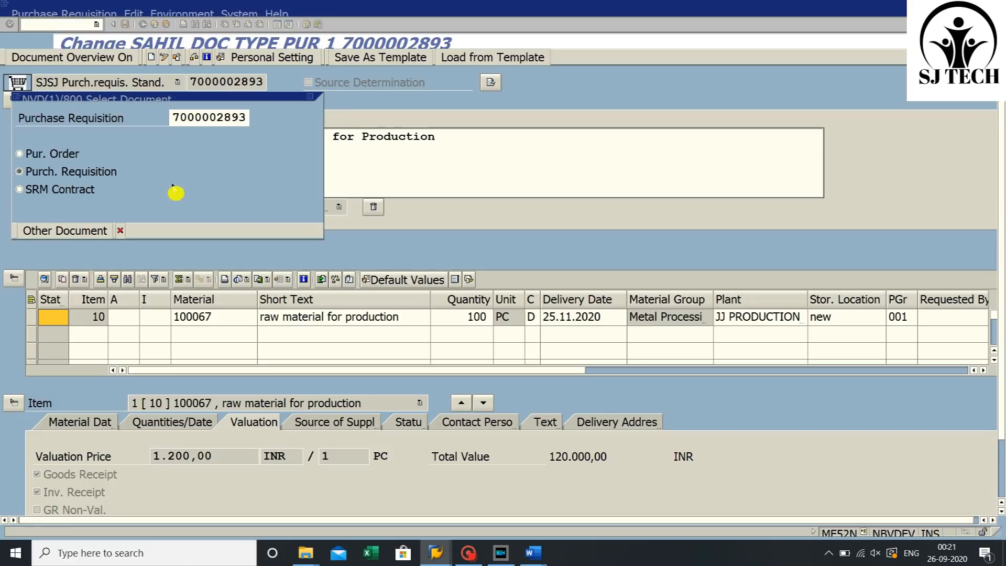
- Change the item's short text to 'raw material for MANUFACTURING'
left_click(413, 321)
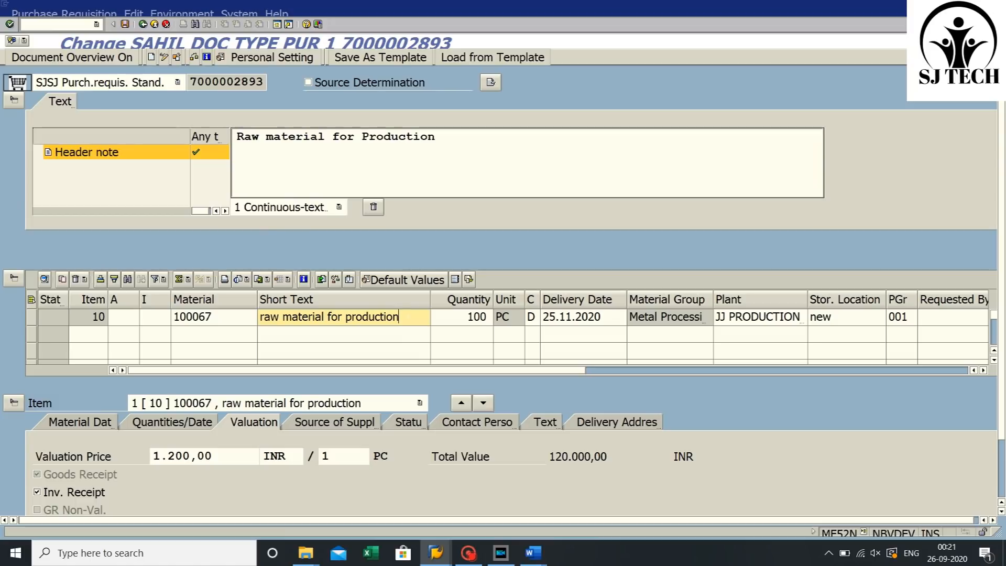
key("BackSpace")
key("BackSpace")
key("BackSpace")
key("BackSpace")
key("BackSpace")
key("BackSpace")
key("BackSpace")
key("BackSpace")
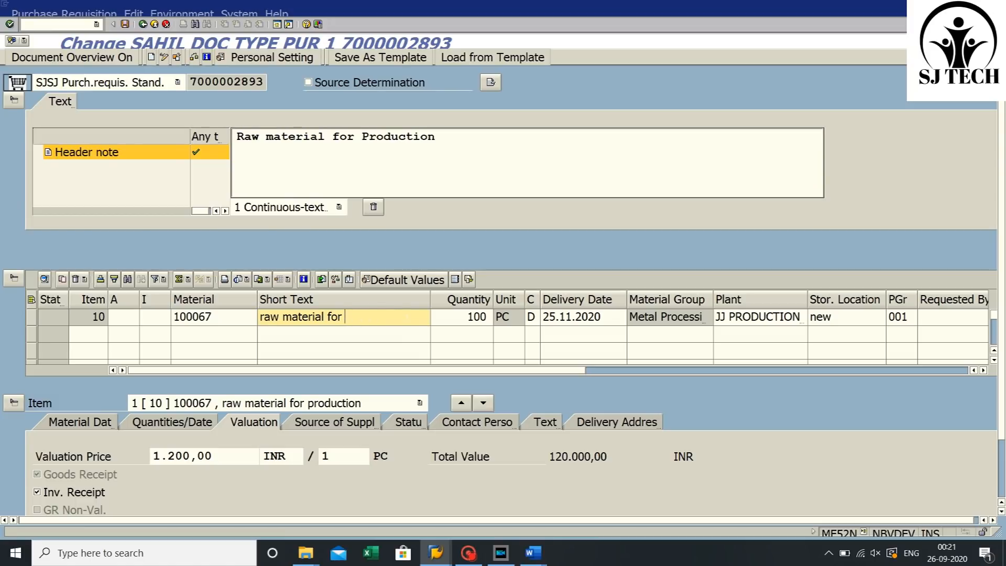
type("MANUFACTURING")
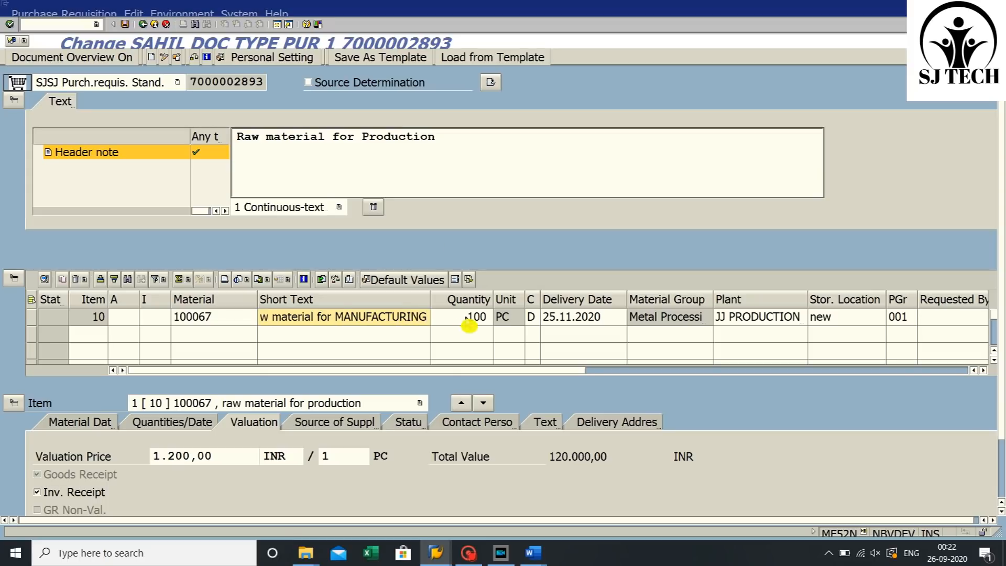
- Set the item quantity to 120 and the delivery date to 28.11.2020
left_click(475, 319)
type("2")
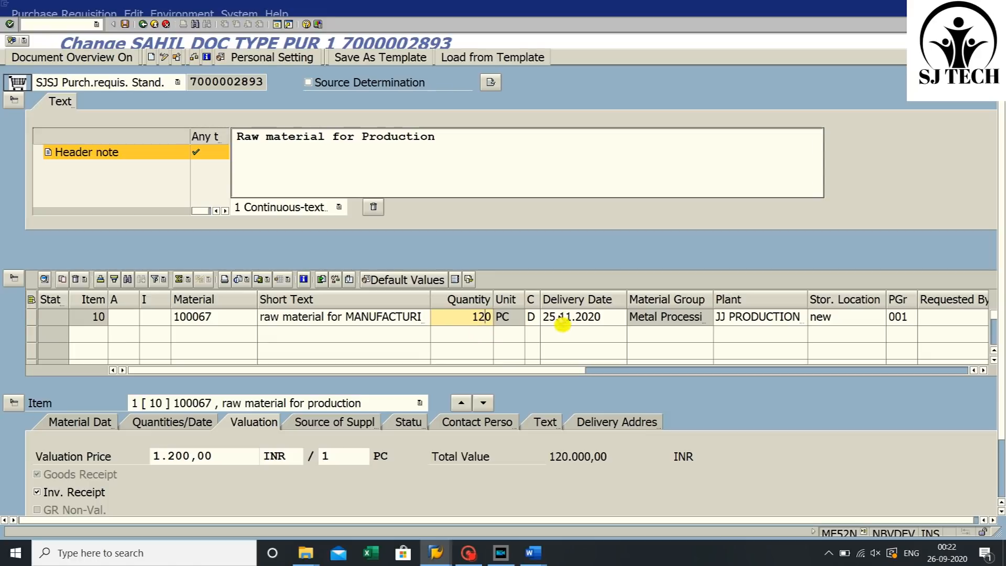
left_click(550, 318)
key("Right")
key("BackSpace")
type("8")
key("Return")
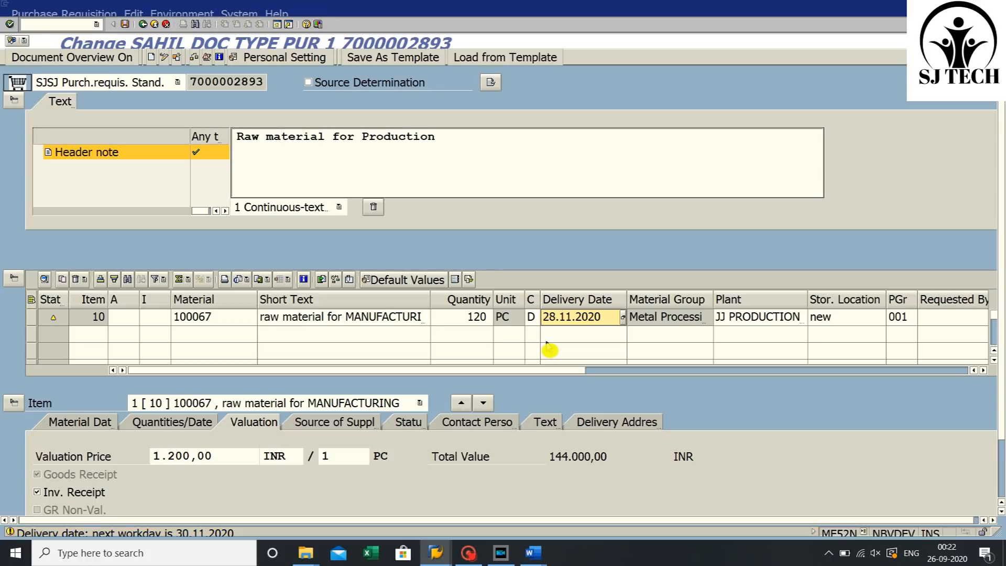
- Save the changed purchase requisition
left_click(546, 342)
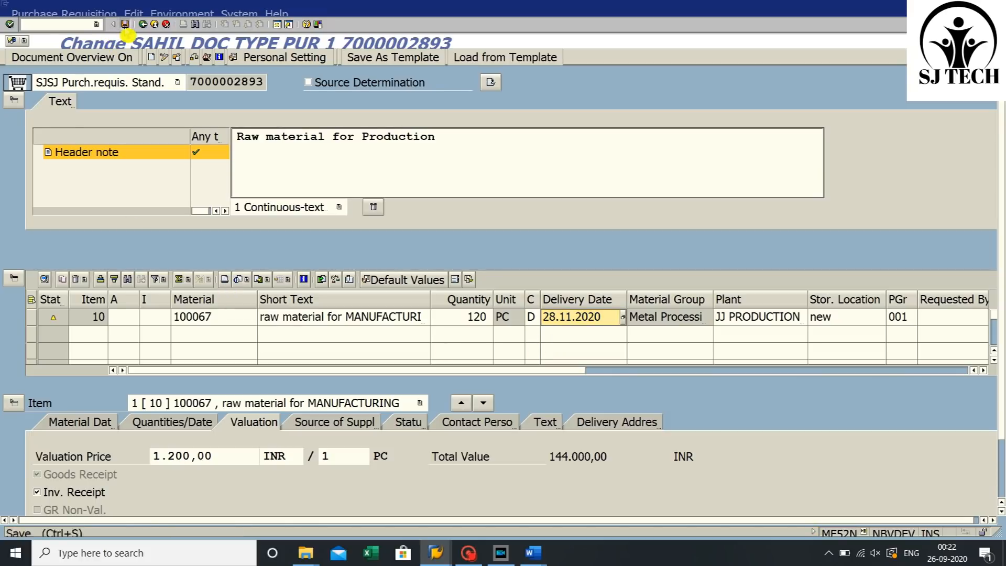
left_click(125, 25)
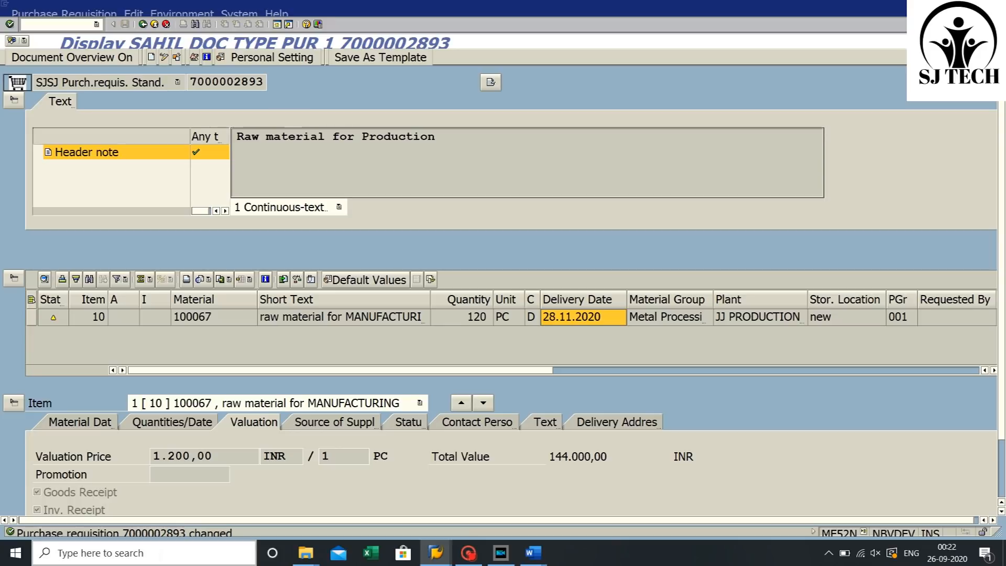
- Label the recorded PR number as '---Create' in the Word notes
left_click(161, 528)
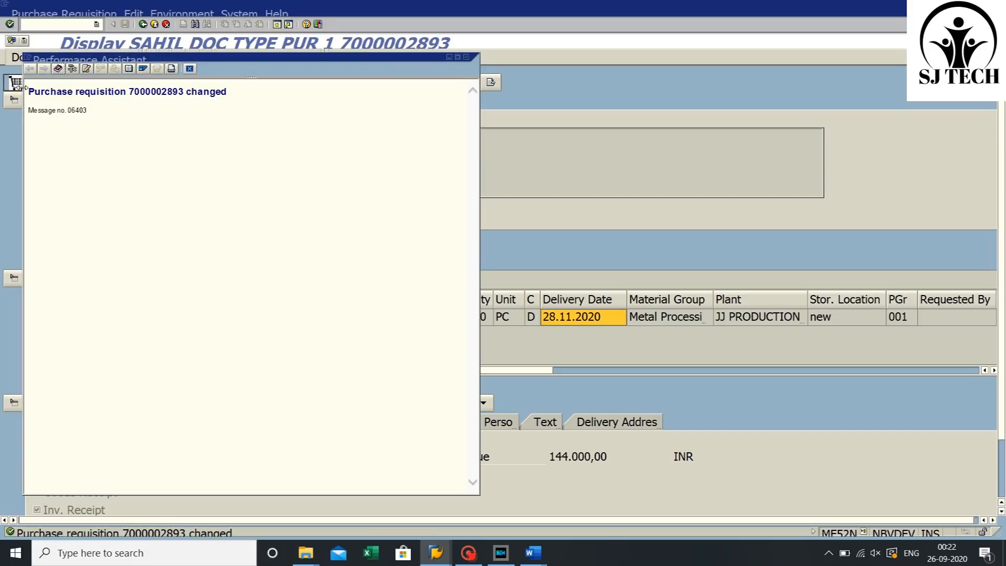
left_click_drag(30, 94, 239, 95)
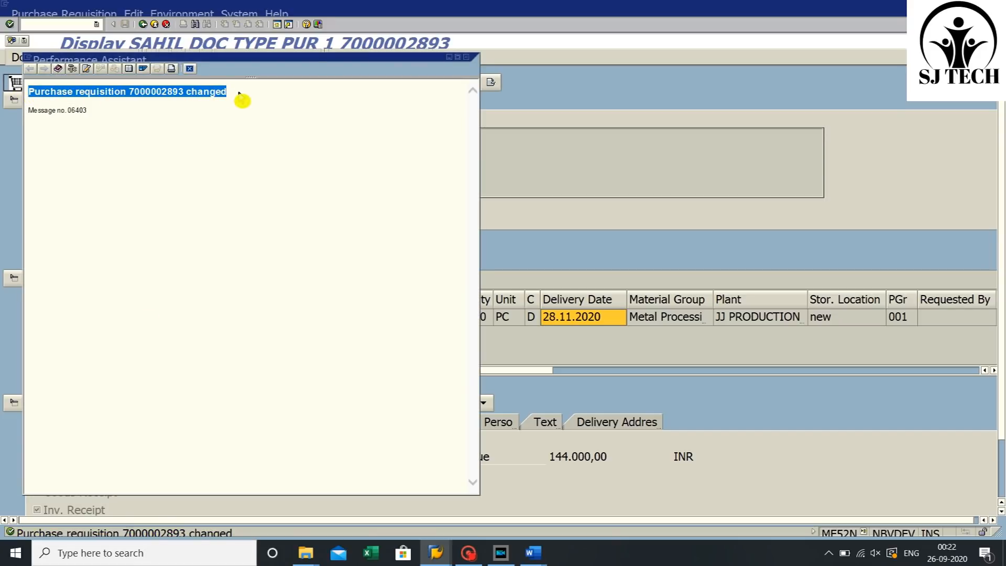
mouse_move(533, 553)
left_click(448, 487)
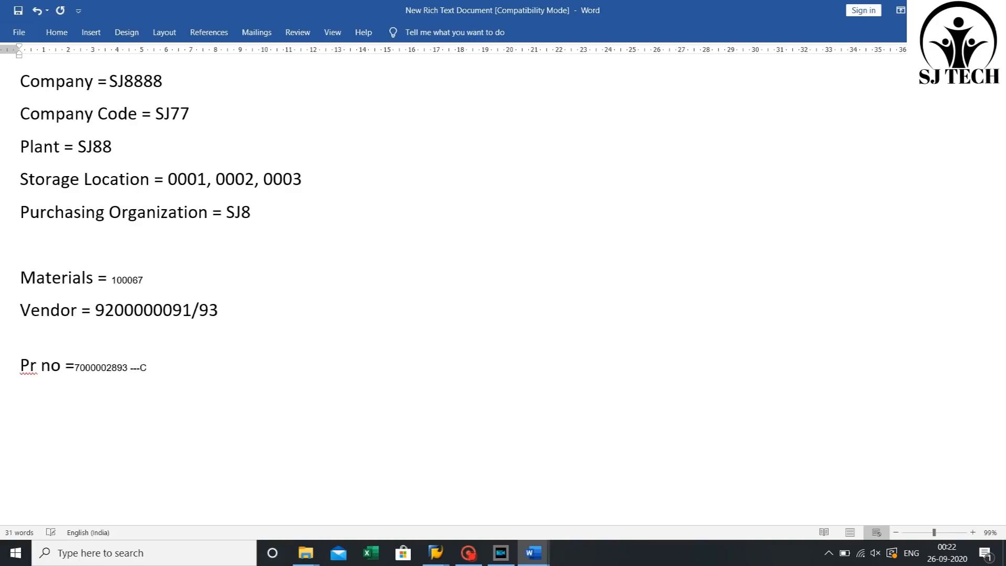
type("---cREATE")
type("reate")
key("ctrl+v")
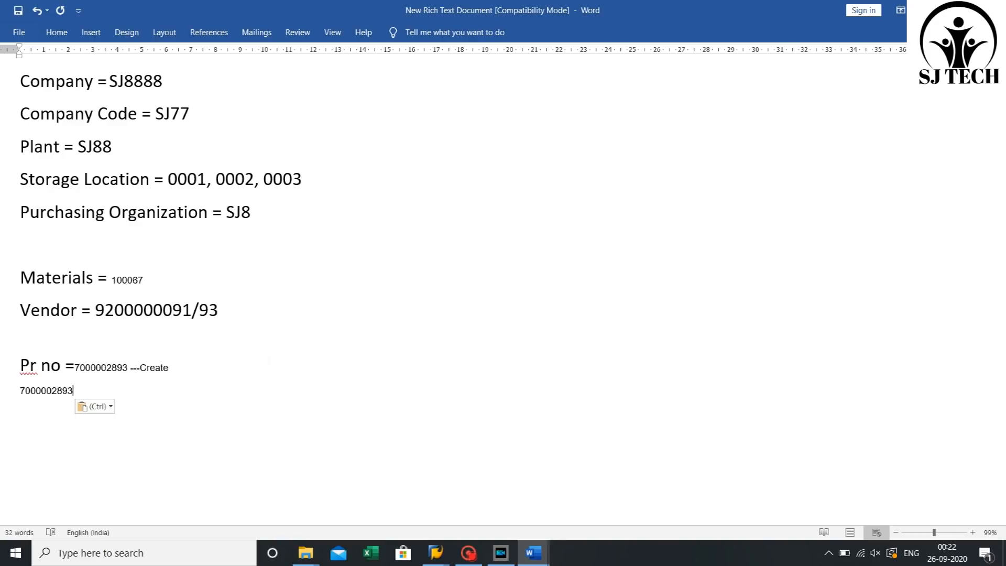
key("BackSpace")
key("BackSpace")
key("BackSpace")
key("BackSpace")
key("BackSpace")
key("BackSpace")
key("BackSpace")
key("BackSpace")
key("BackSpace")
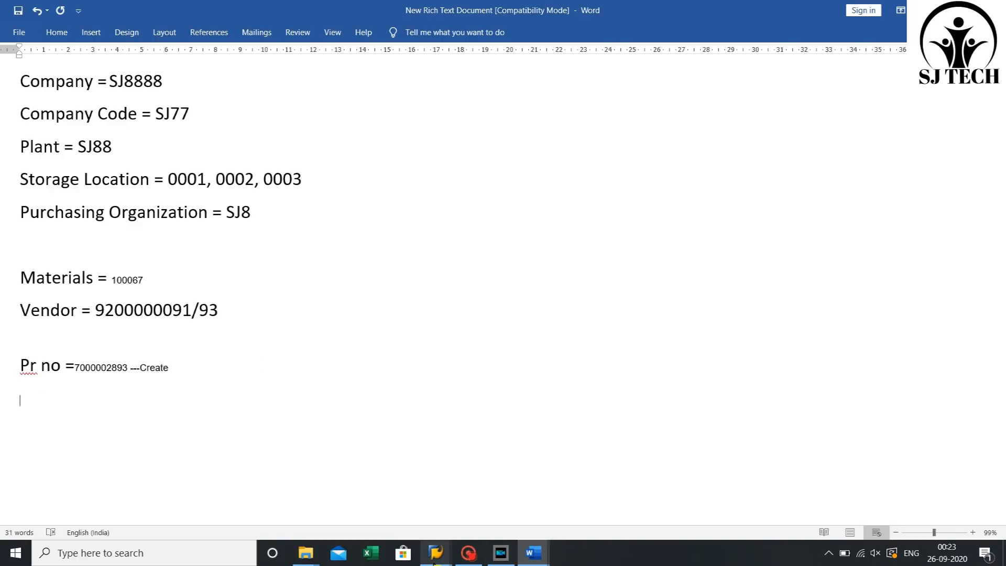
mouse_move(436, 553)
left_click(477, 504)
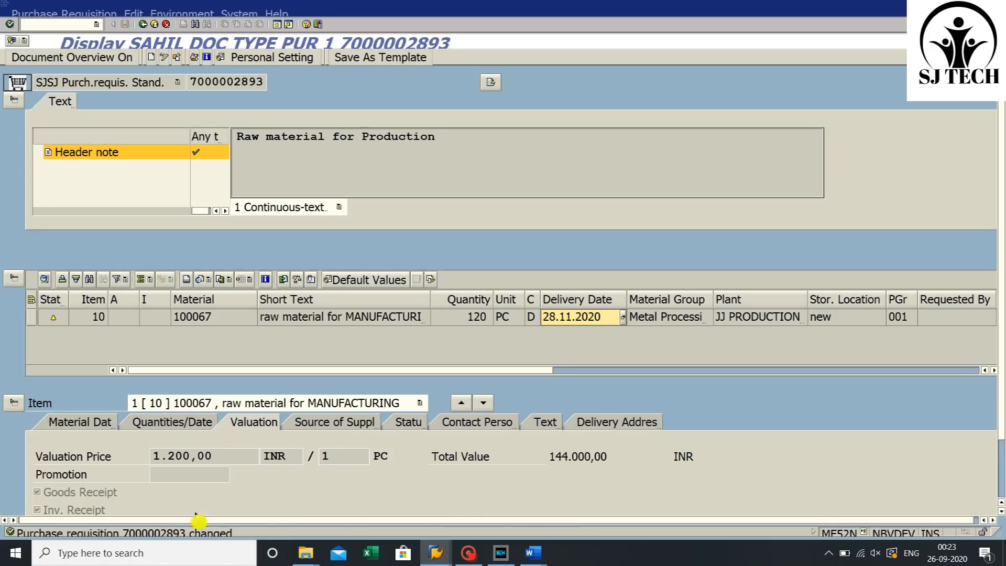
double_click(167, 533)
left_click_drag(26, 89, 261, 97)
key("ctrl+c")
right_click(208, 93)
left_click(225, 113)
left_click(532, 555)
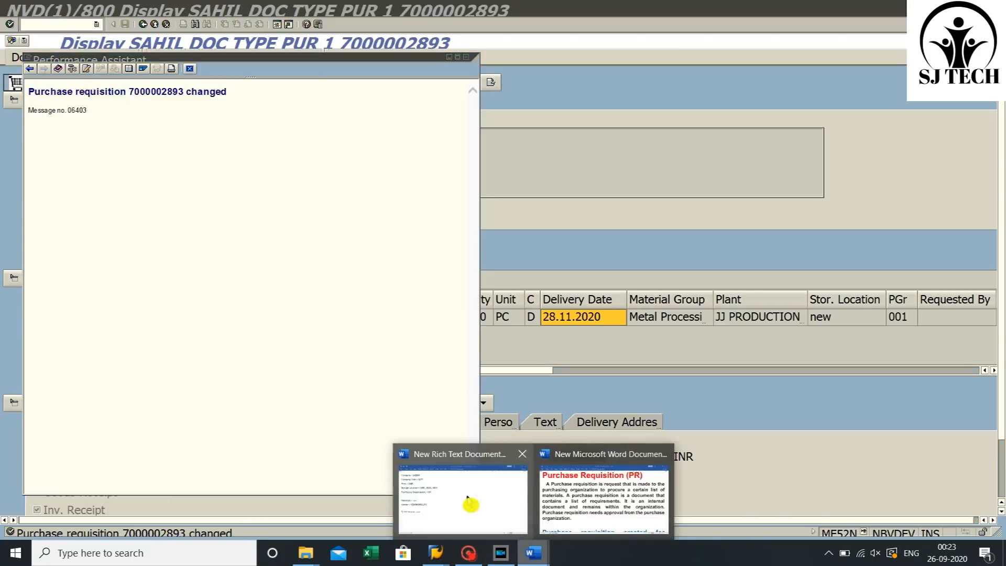
left_click(461, 495)
key("ctrl+v")
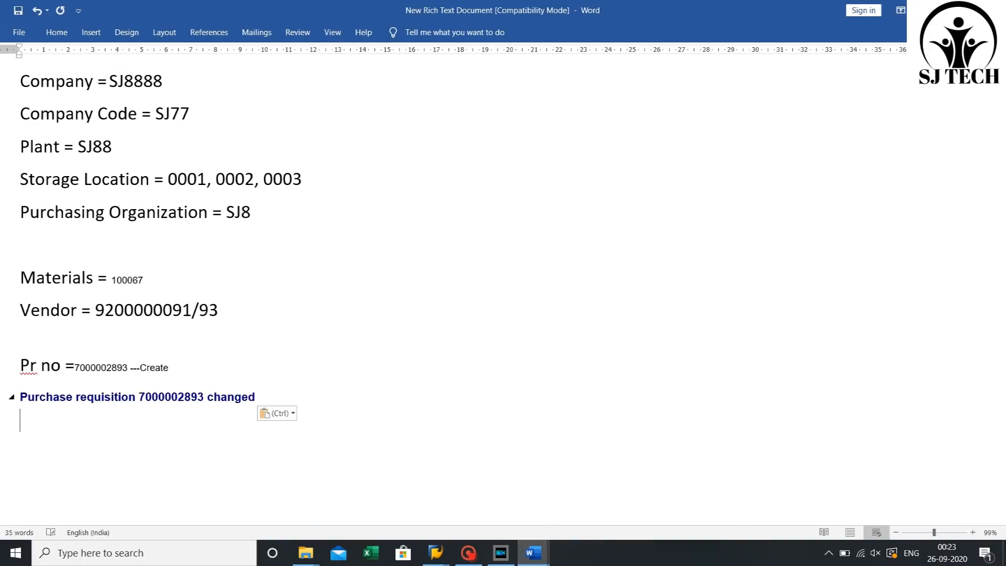
- Colour the word 'changed' red in the pasted message
left_click_drag(207, 397, 278, 398)
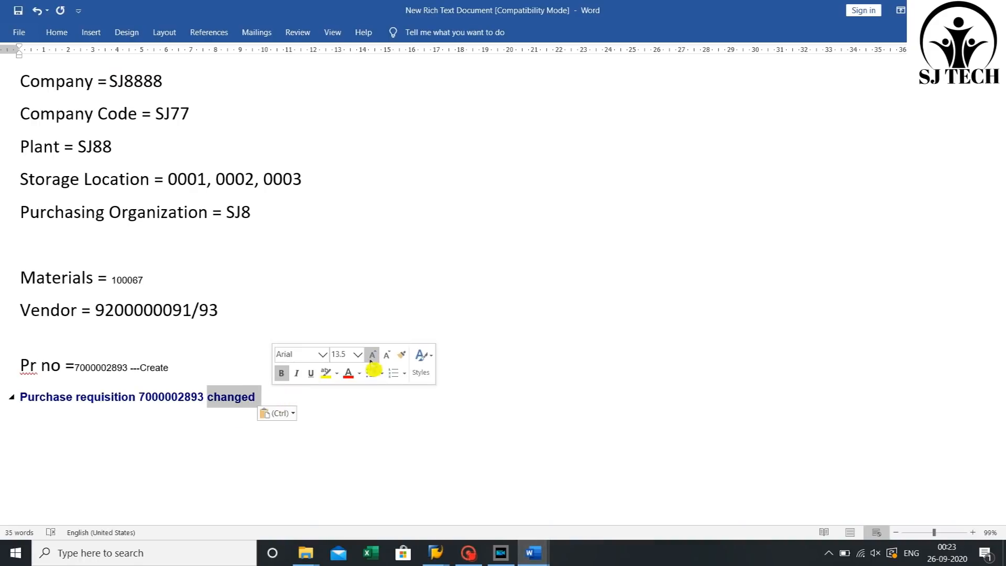
left_click(348, 373)
left_click(257, 397)
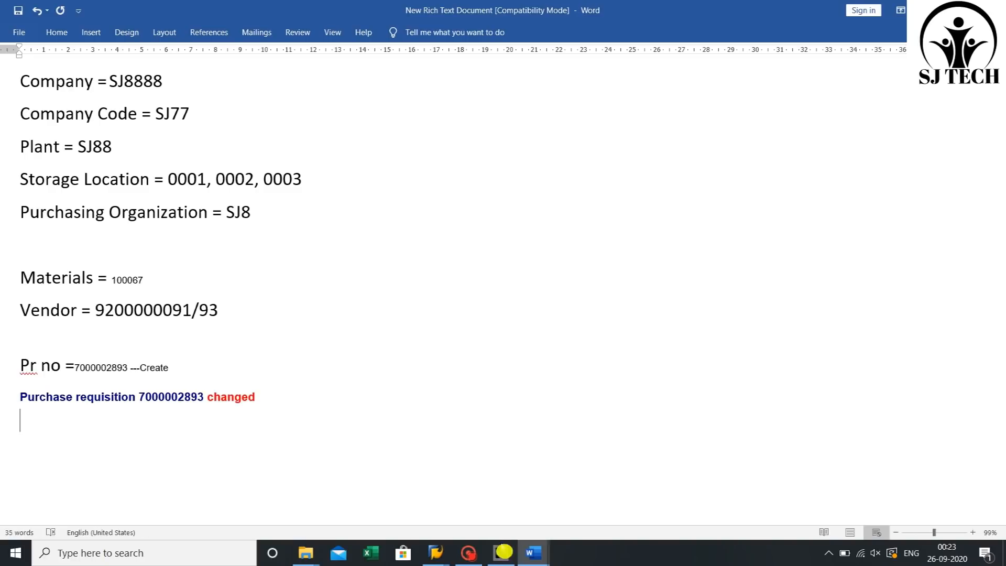
- Add the note 'Now pr display by me53' on a new line in the Word notes
left_click(436, 553)
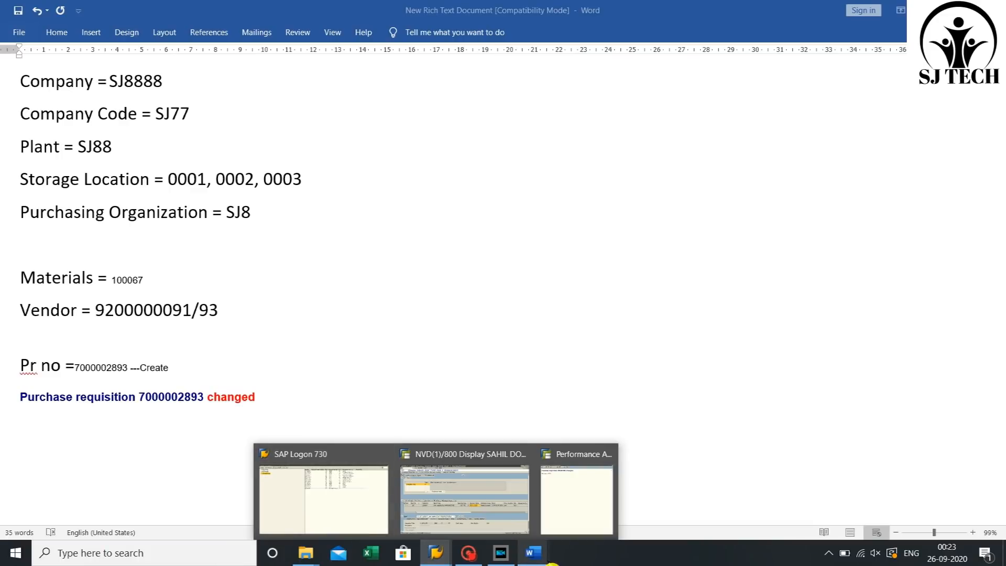
left_click(532, 553)
left_click(290, 401)
type("now ")
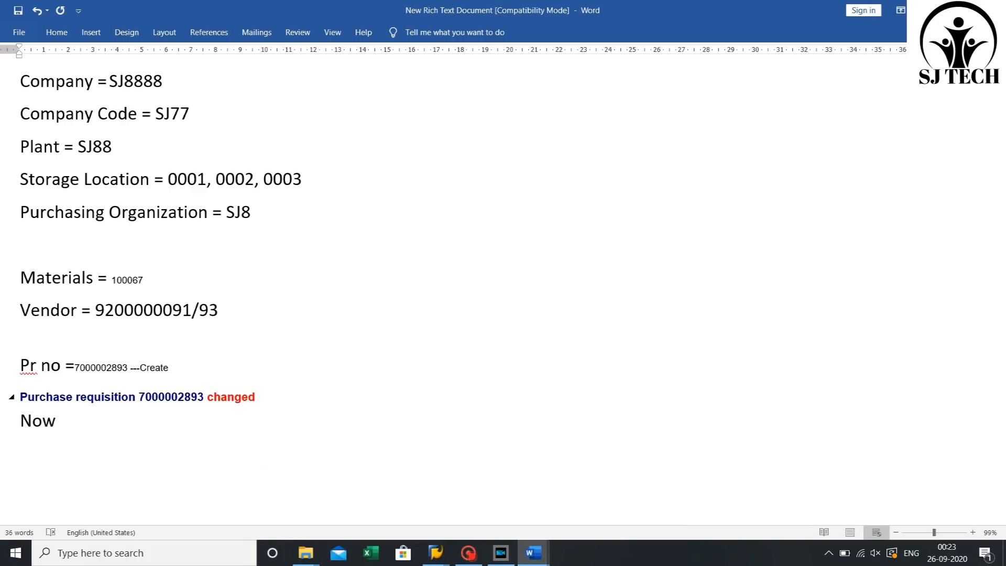
type("pr display by ")
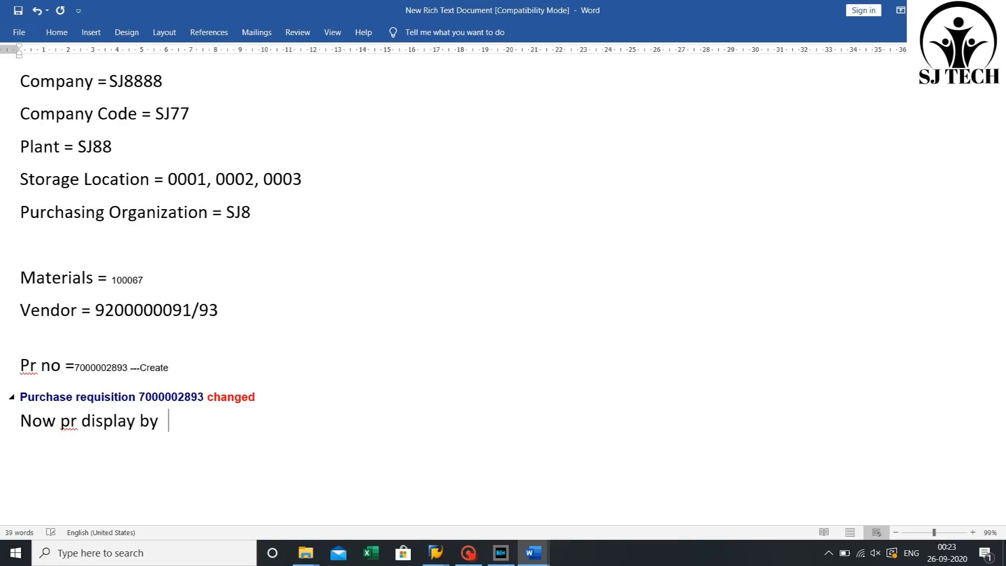
type("me53N")
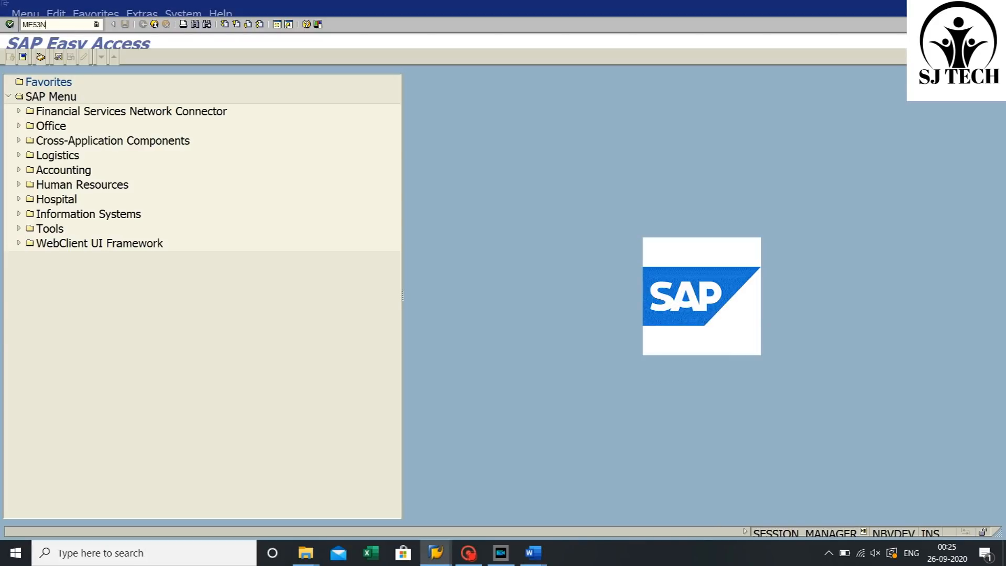
key("Return")
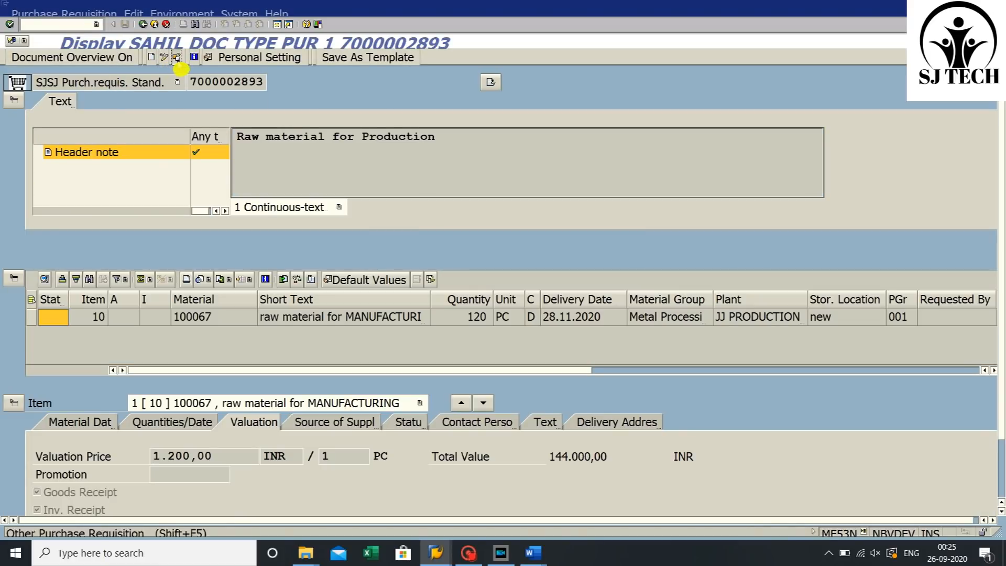
left_click(177, 57)
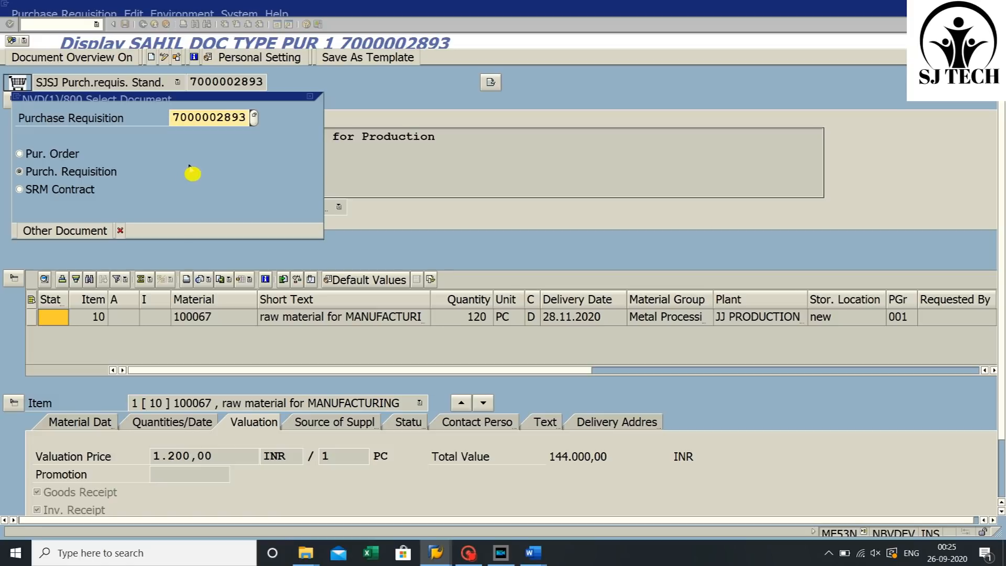
key("Return")
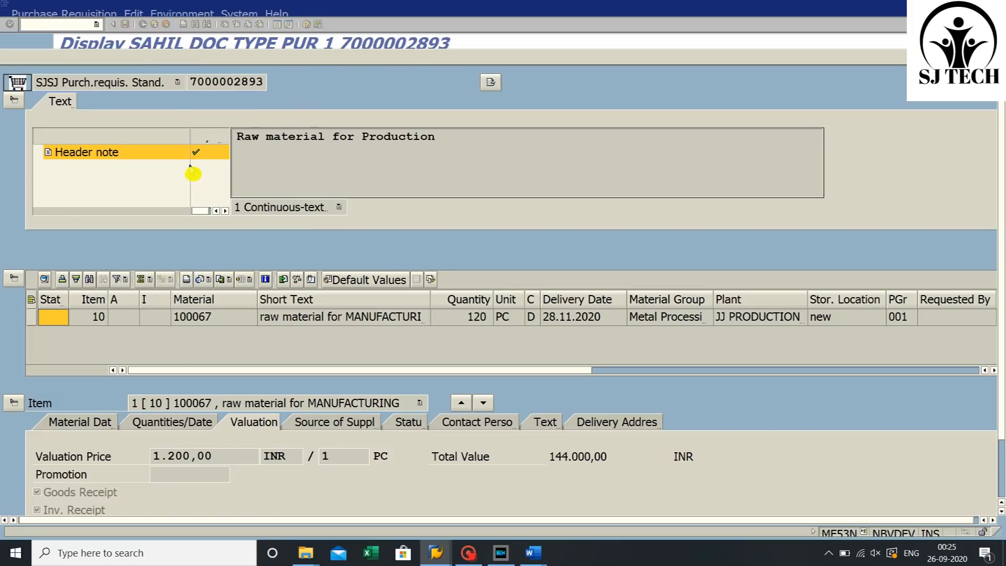
- Review the displayed item's short text, quantity, date, plant and valuation, then exit the transaction
left_click(204, 321)
left_click(334, 322)
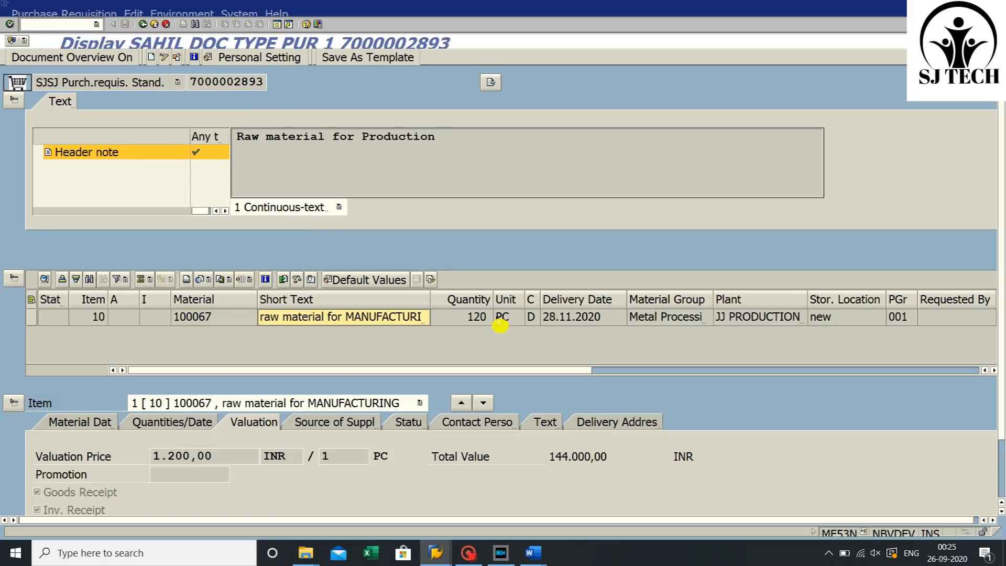
left_click(487, 320)
left_click(523, 318)
left_click(582, 318)
left_click(650, 318)
left_click(764, 318)
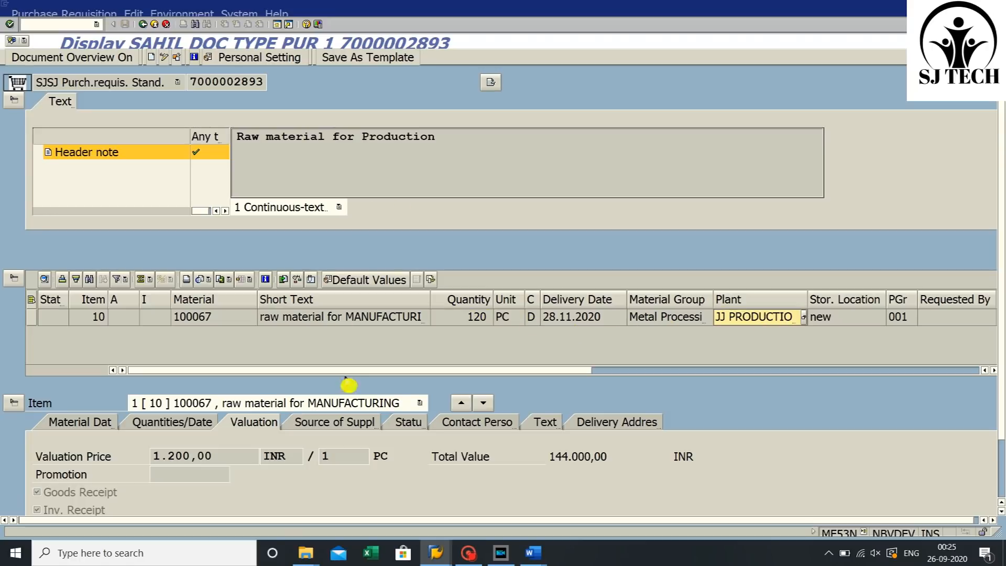
left_click(190, 449)
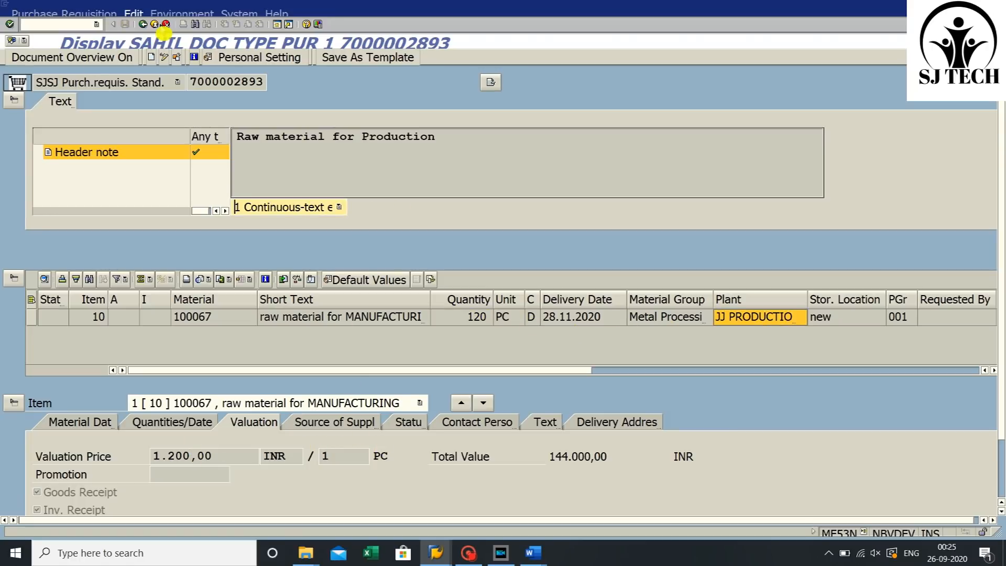
left_click(143, 24)
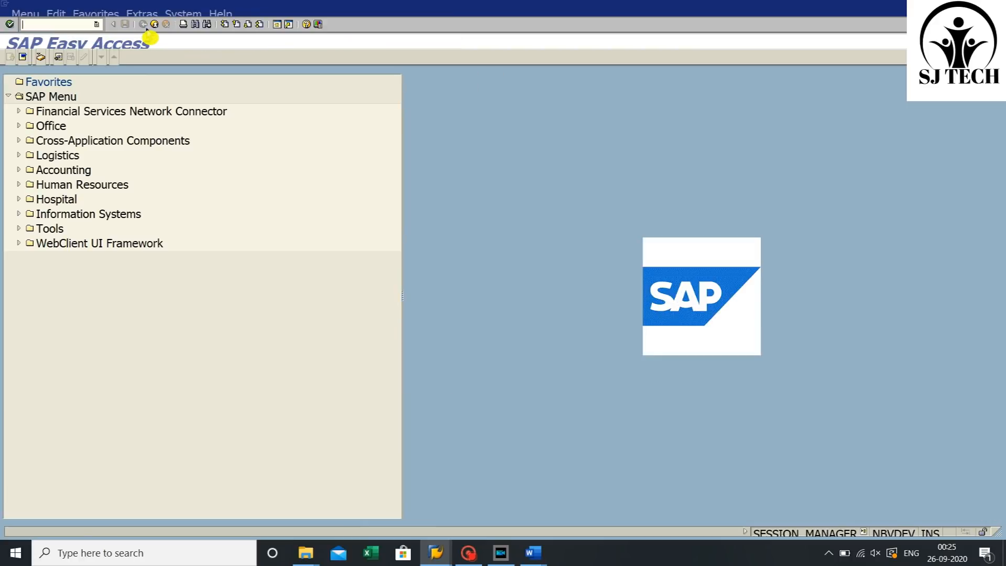